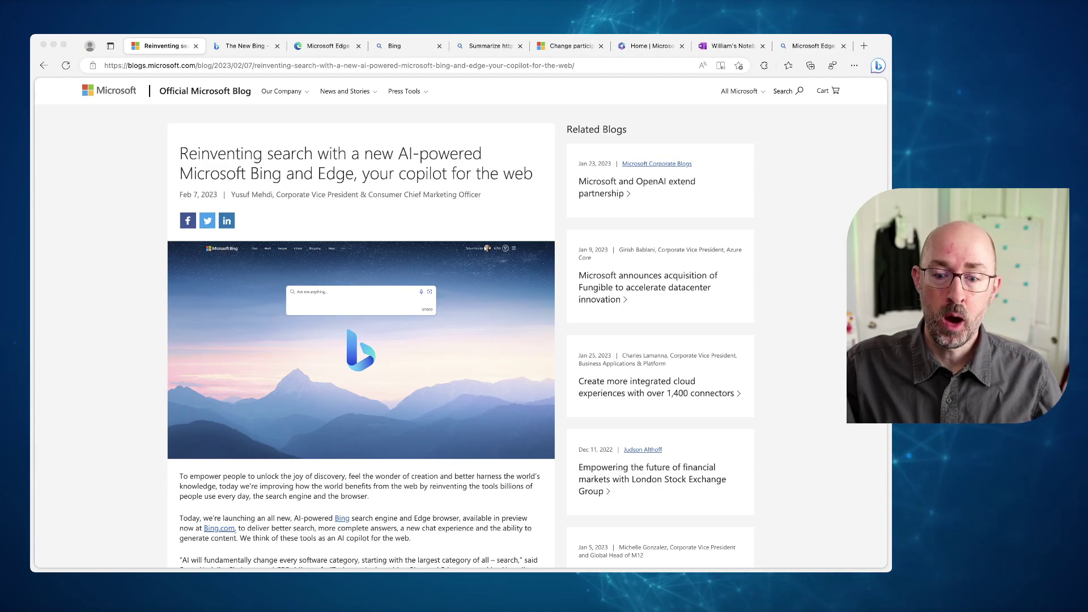
Read through the blog's list of new Bing and Edge features, then switch to the Introducing the new Bing tab
scroll(460, 323, "down", 5)
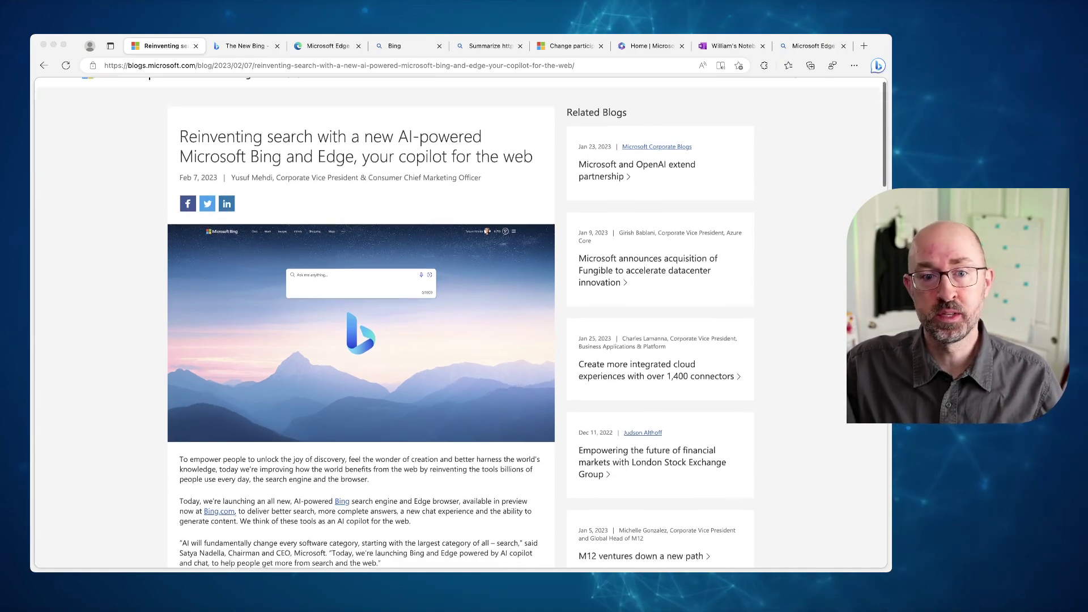
scroll(361, 323, "down", 2)
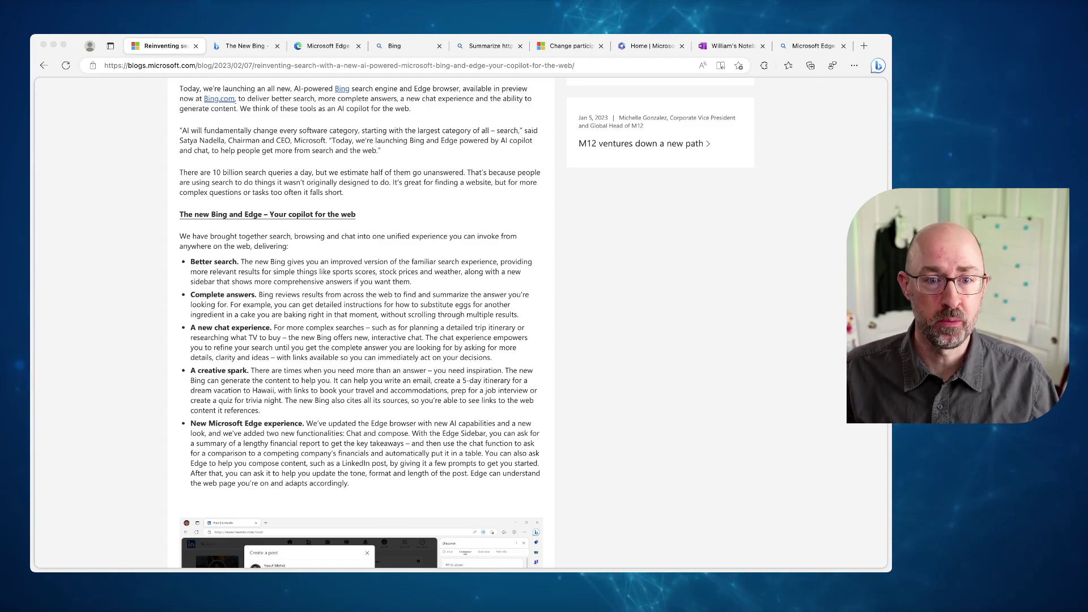
scroll(363, 323, "down", 5)
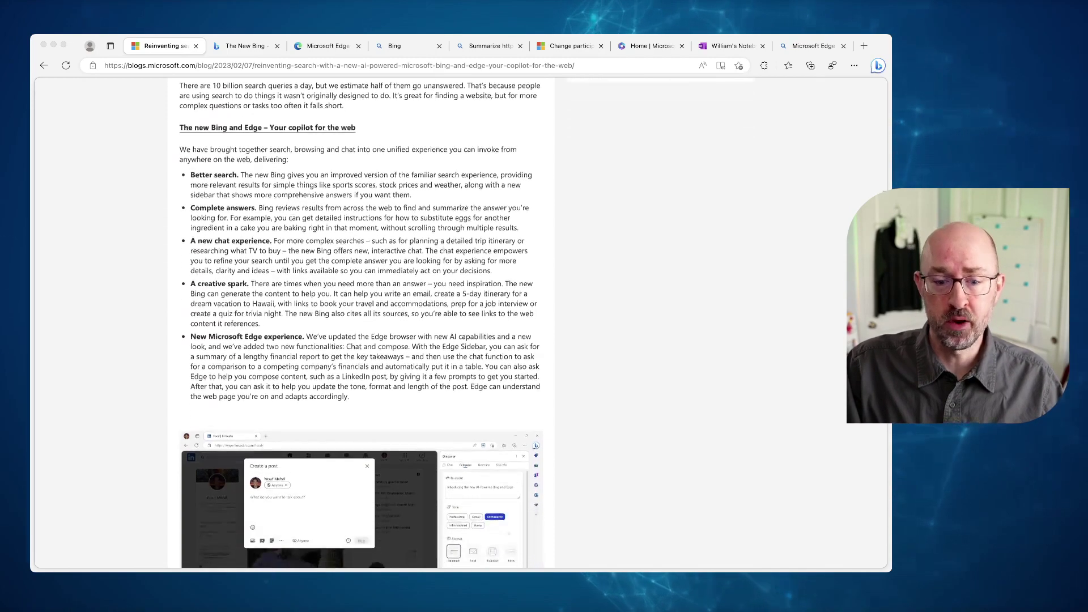
scroll(363, 323, "down", 1)
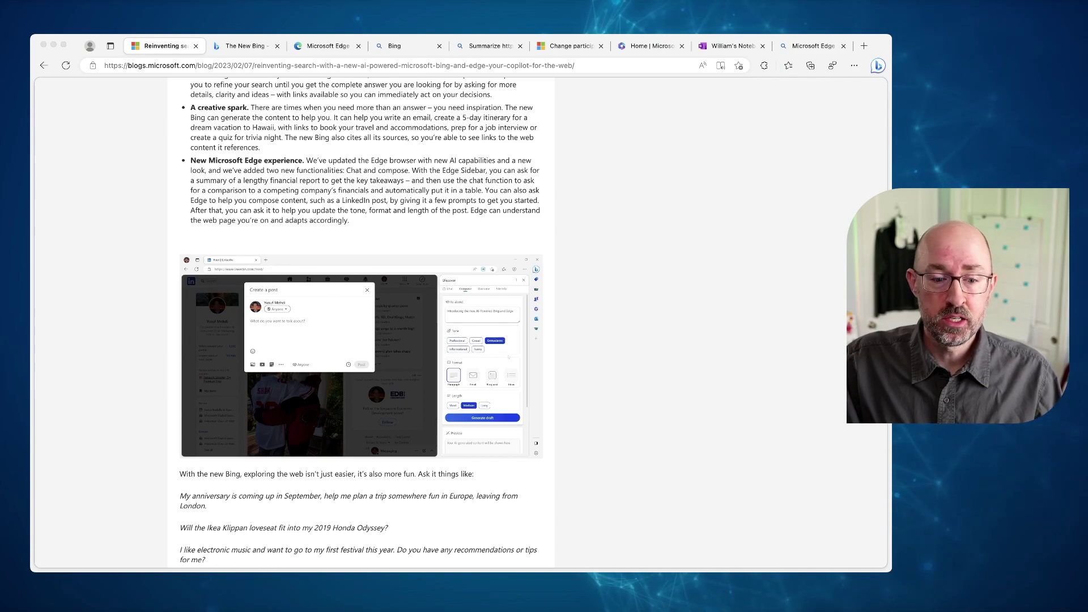
key("ctrl+Tab")
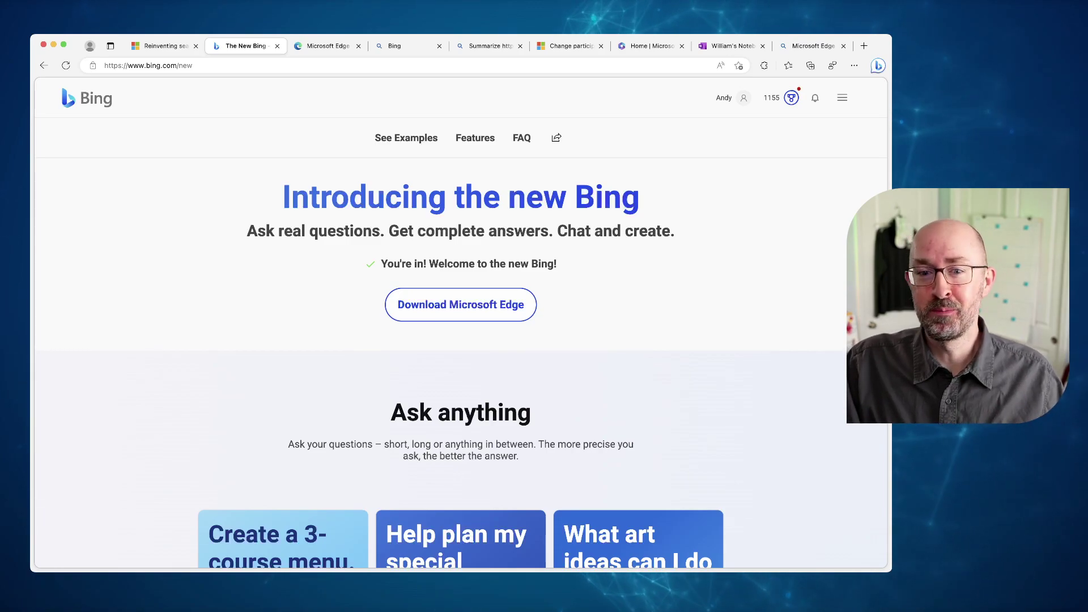
Bring the 'You're in! Welcome to the new Bing!' email window to the front
key("super+Tab")
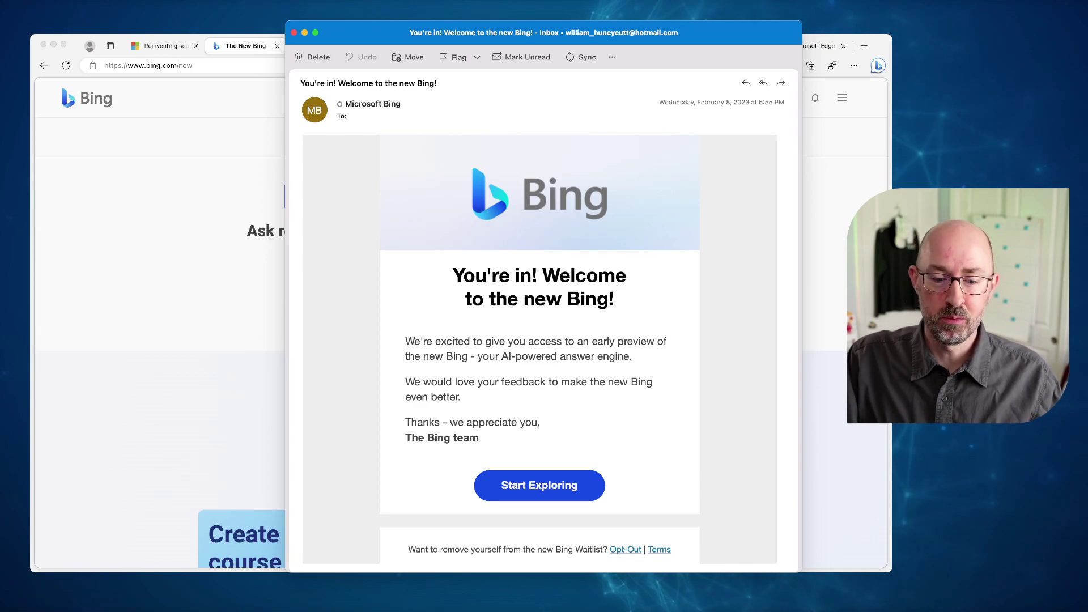
Leave the welcome email and return to the bing.com/new page in Edge
key("super+Tab")
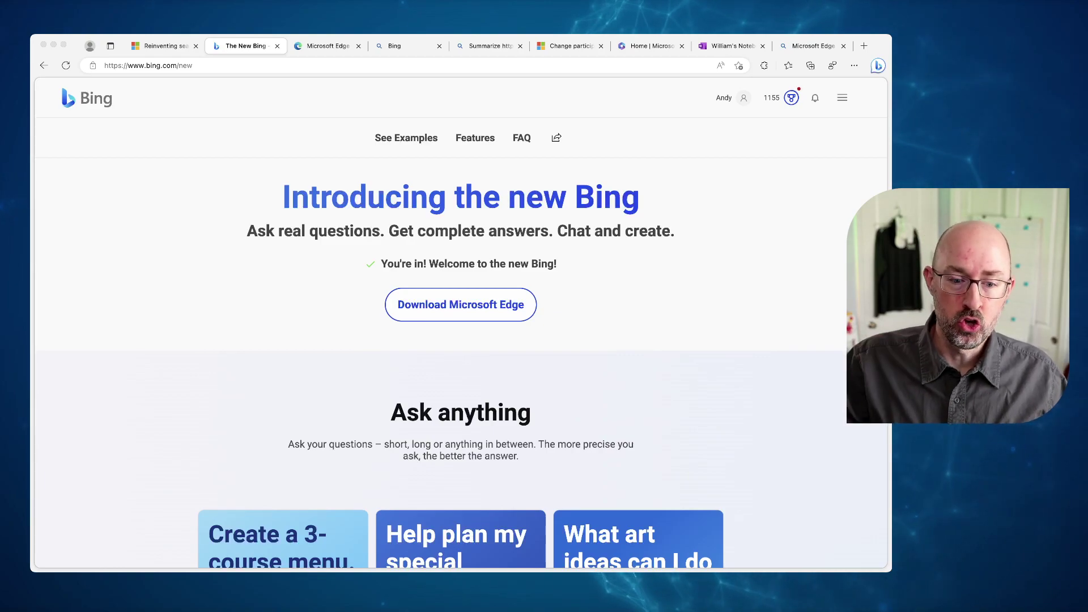
Review the Edge Dev Channel downloads for other platforms, then go to the Bing homepage tab
key("ctrl+Tab")
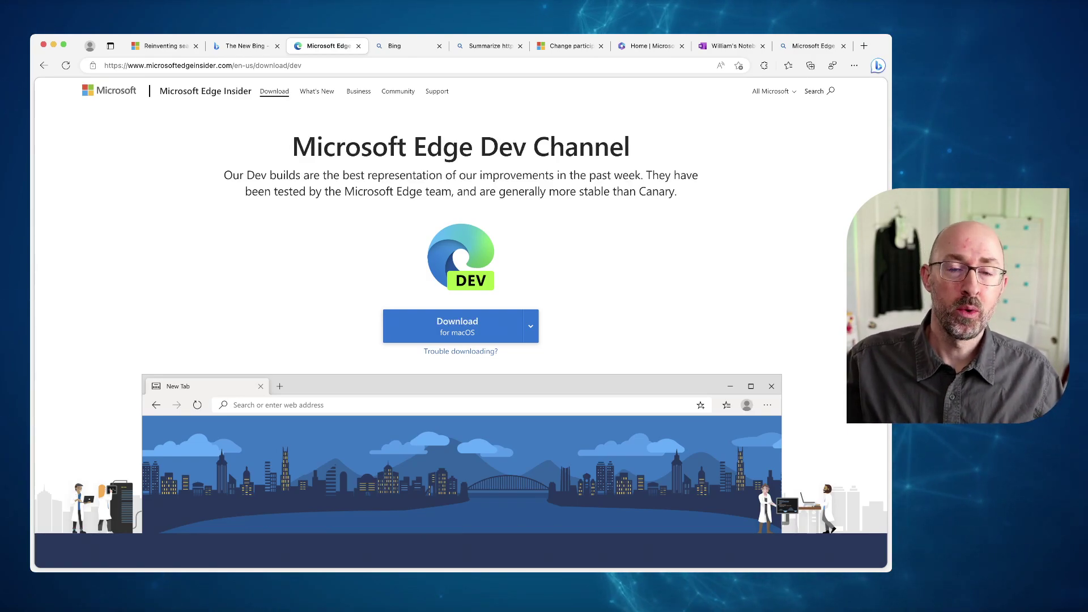
scroll(461, 323, "down", 6)
scroll(460, 323, "down", 1)
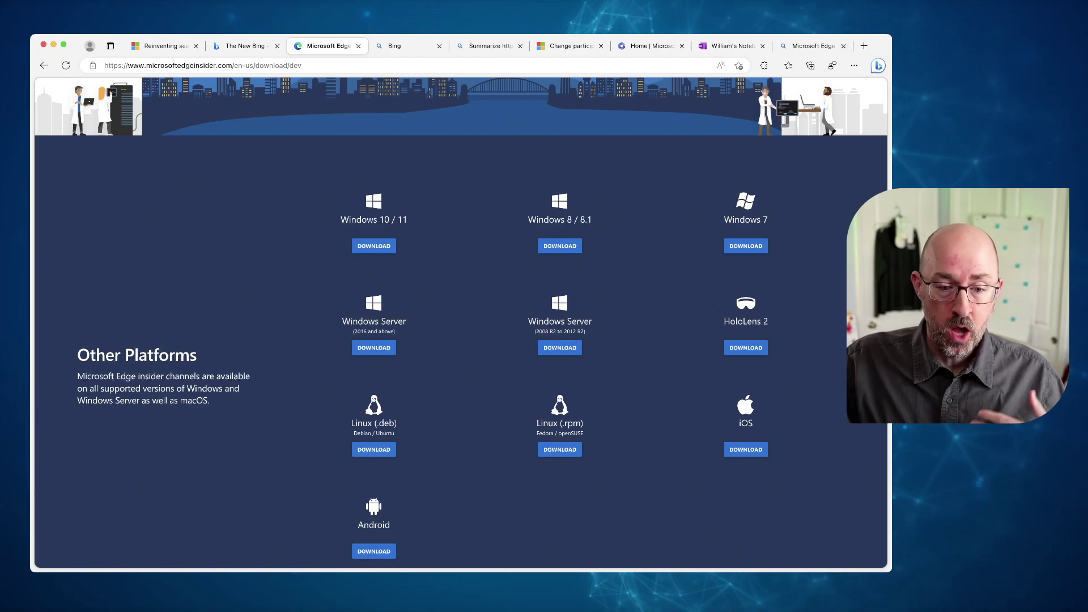
scroll(461, 323, "up", 7)
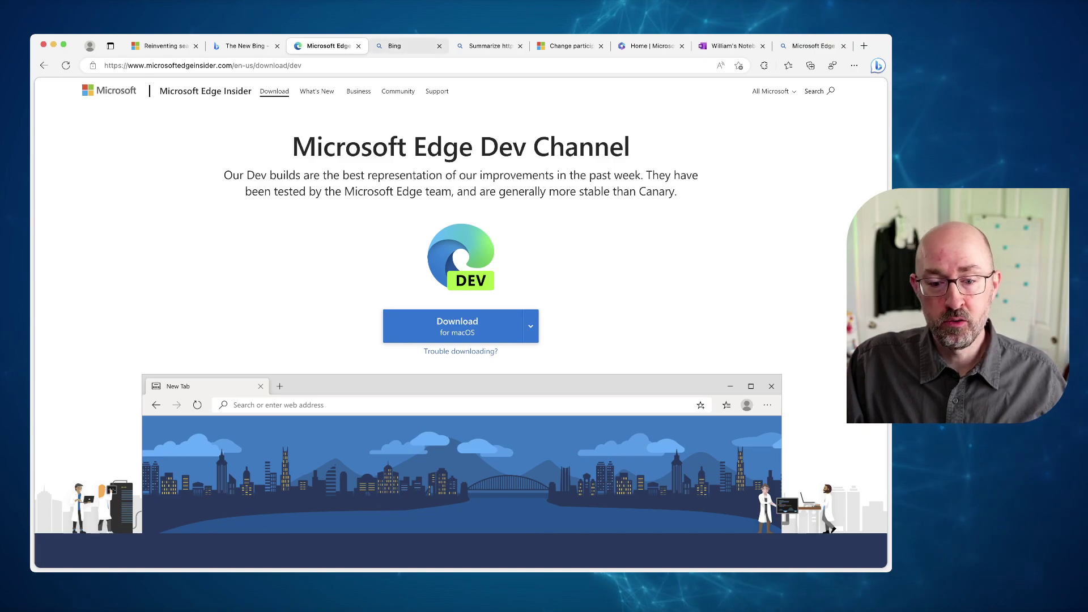
left_click(399, 45)
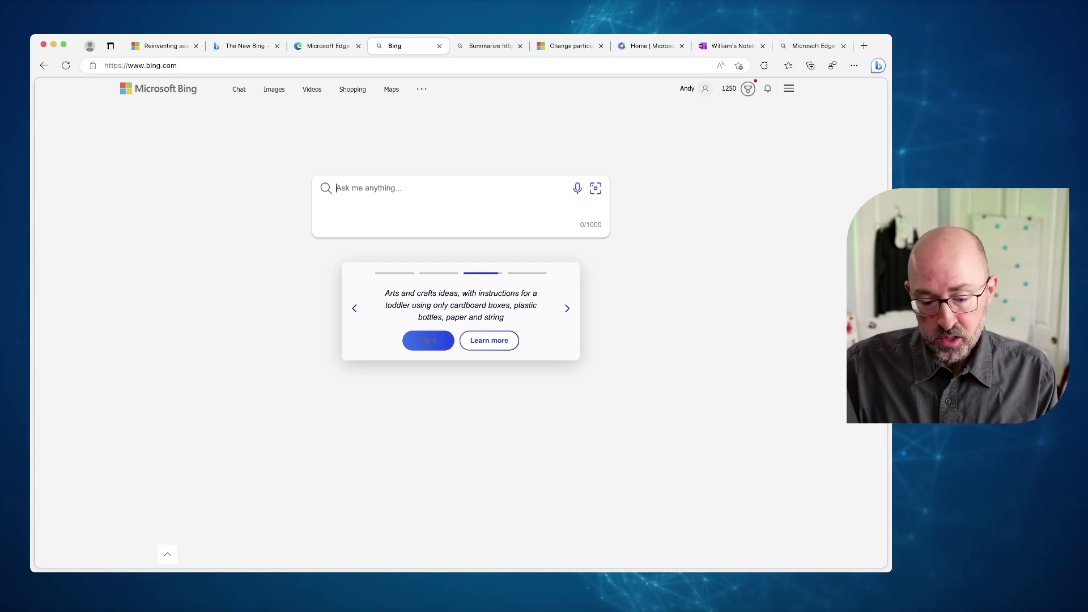
Ask Bing 'Tell me more about the new Bing'
type("Tell m")
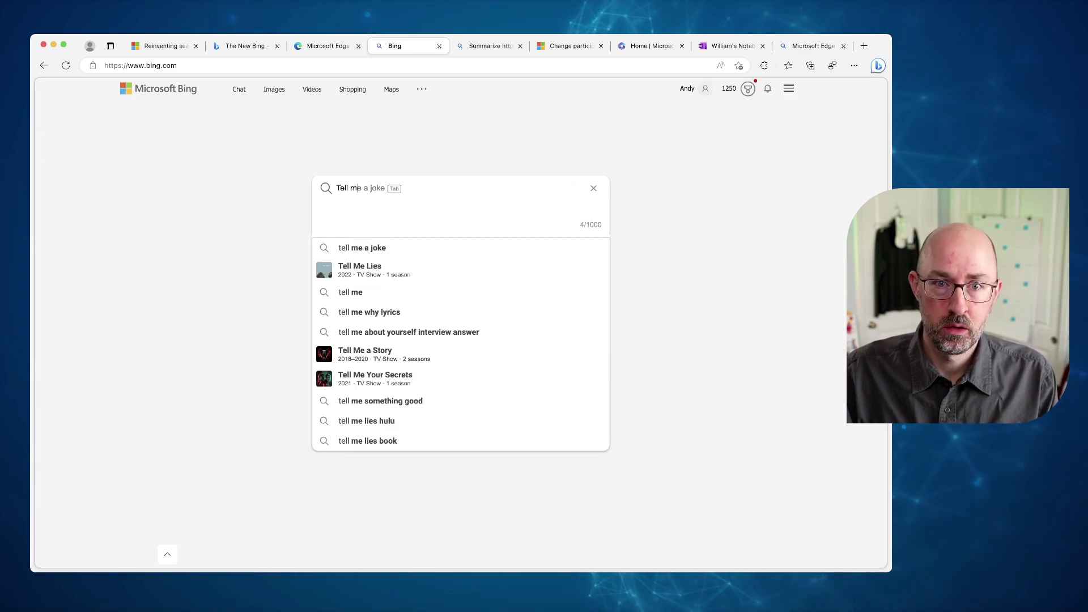
type("e more a")
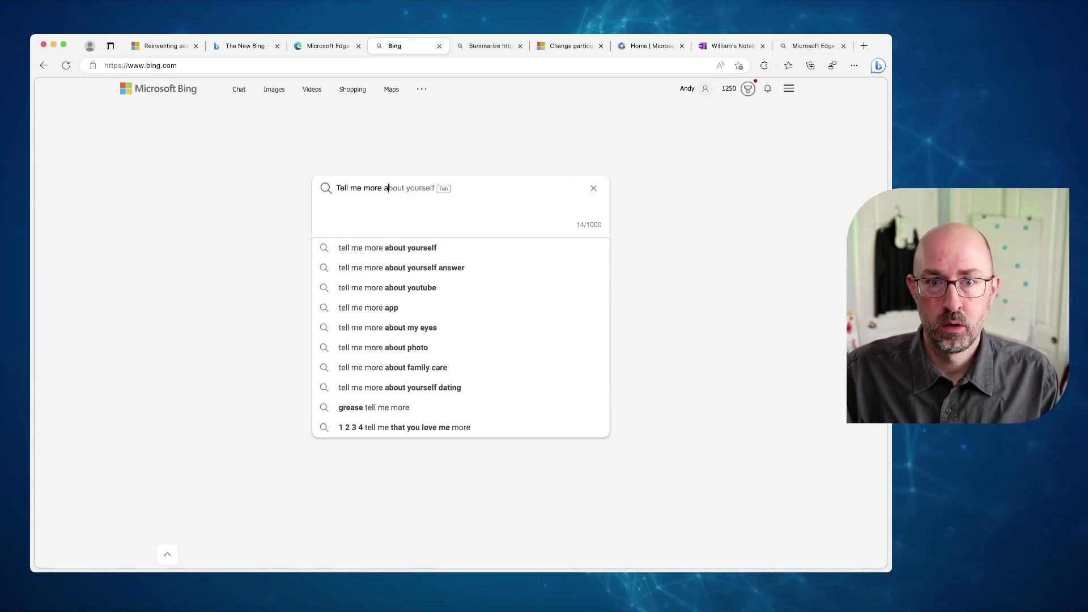
type("bout  the ")
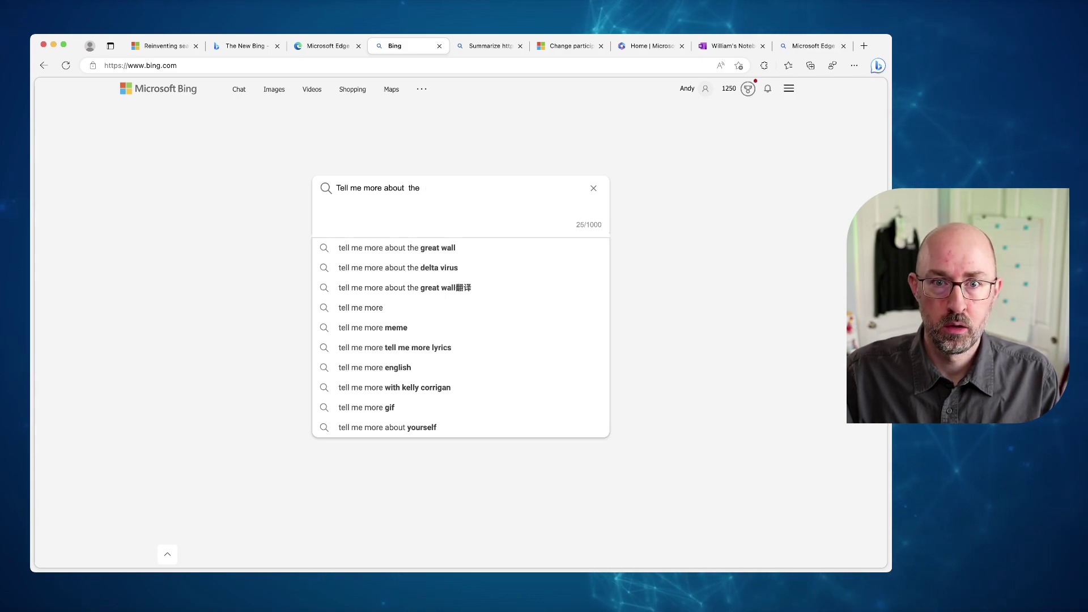
type("new Bing")
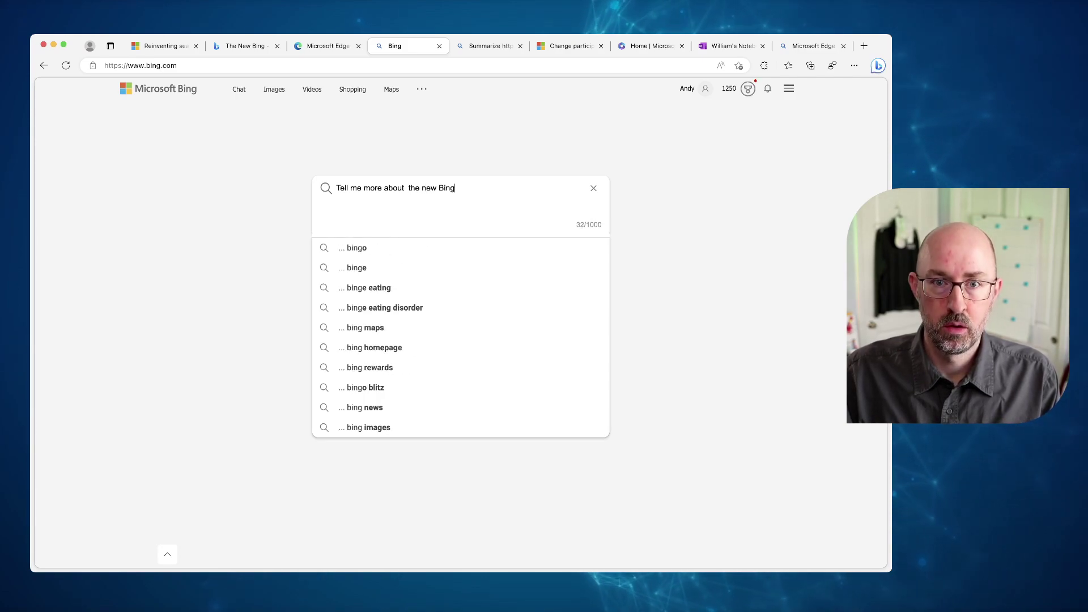
key("Return")
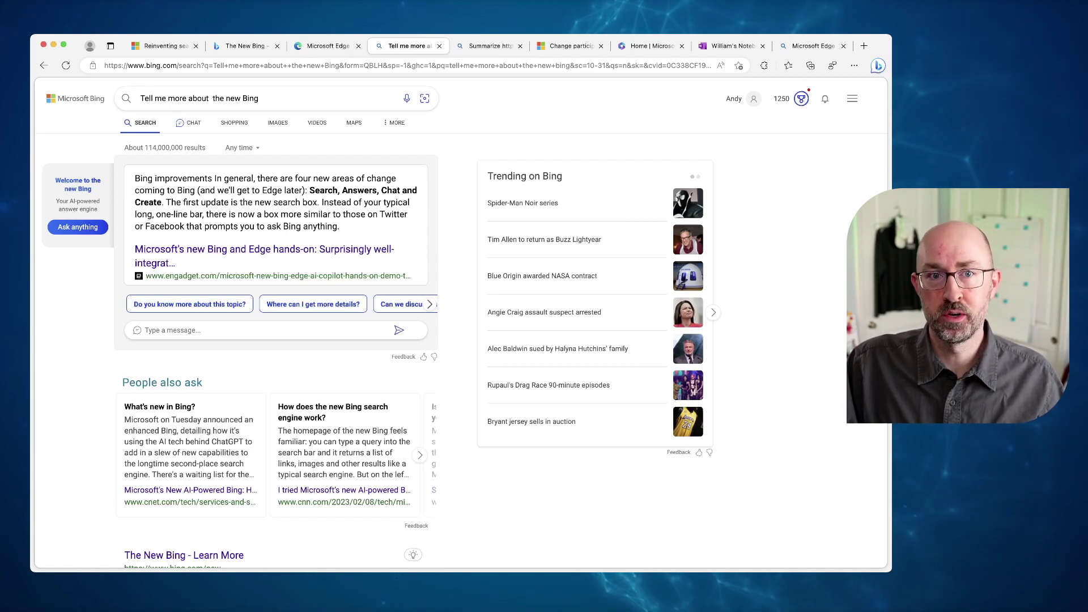
Scroll up into Chat to see the full answer citing Prometheus and four sources
scroll(459, 328, "up", 3)
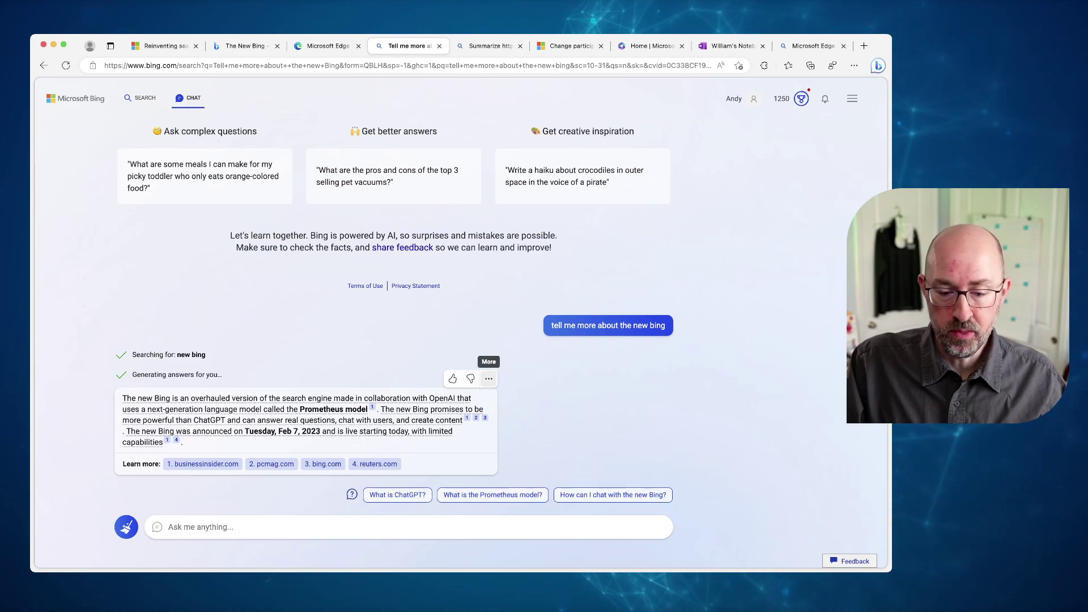
left_click(489, 379)
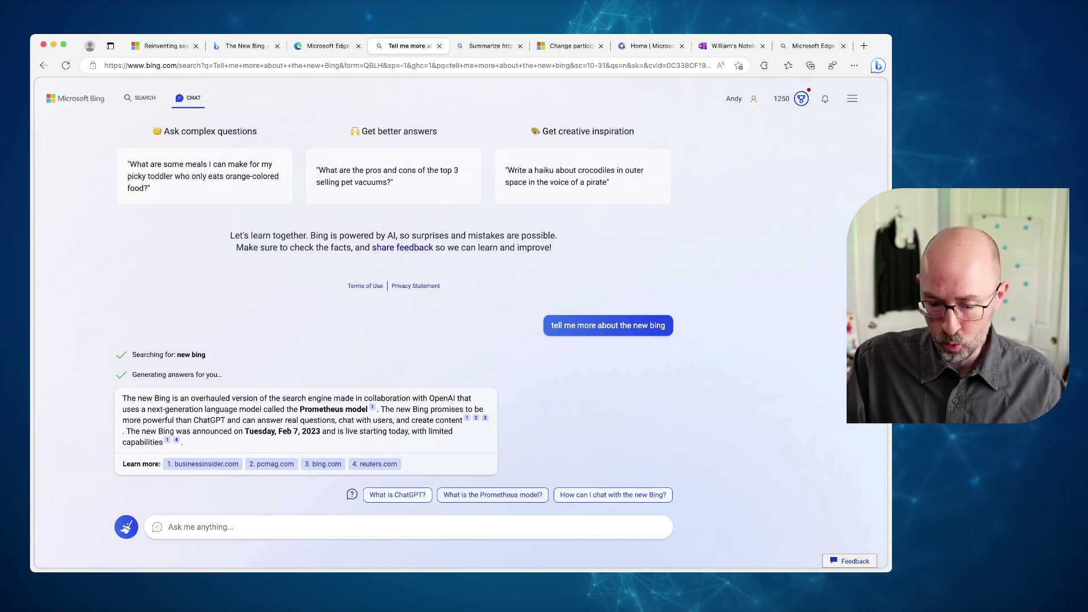
Ask the 'What is the Prometheus model?' follow-up, then switch to the main-features chat tab
left_click(493, 495)
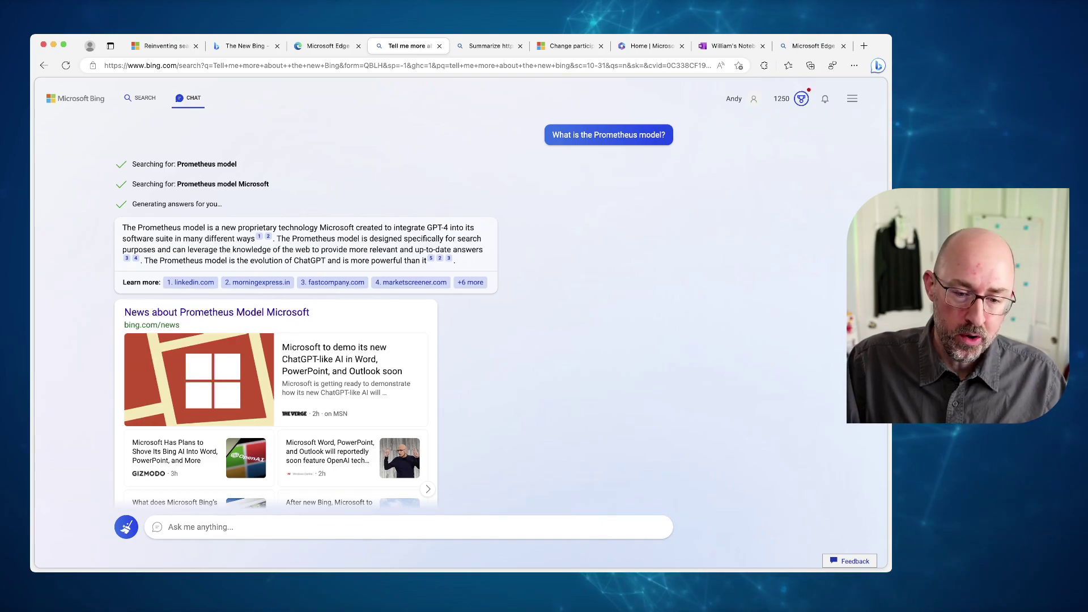
key("ctrl+Tab")
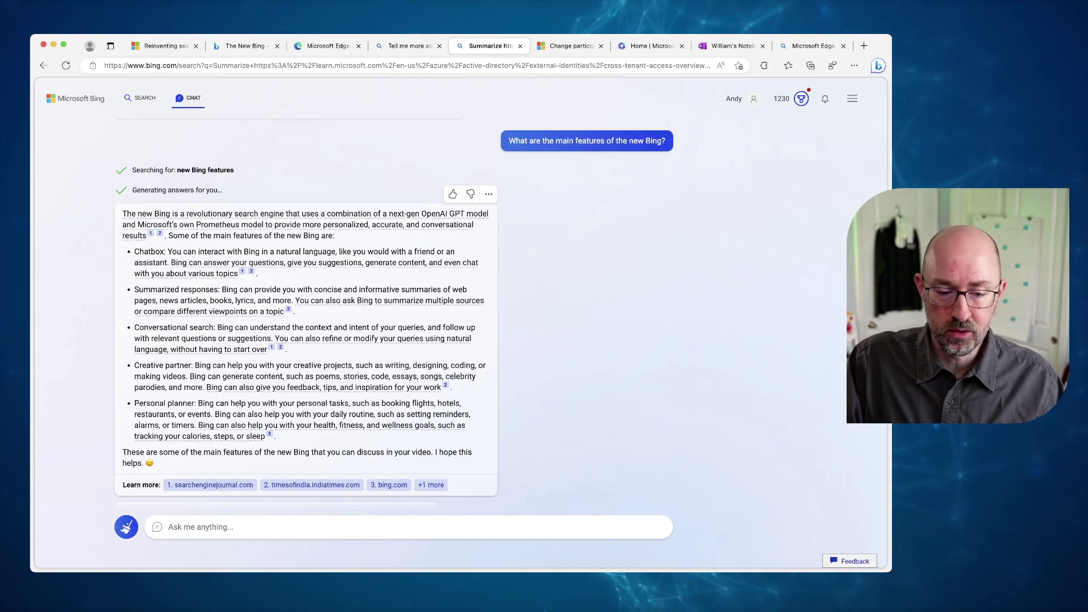
Review the features answer and the Edge Dev exclusives reply listing Sidebar, Copilot and InPrivate
mouse_move(242, 271)
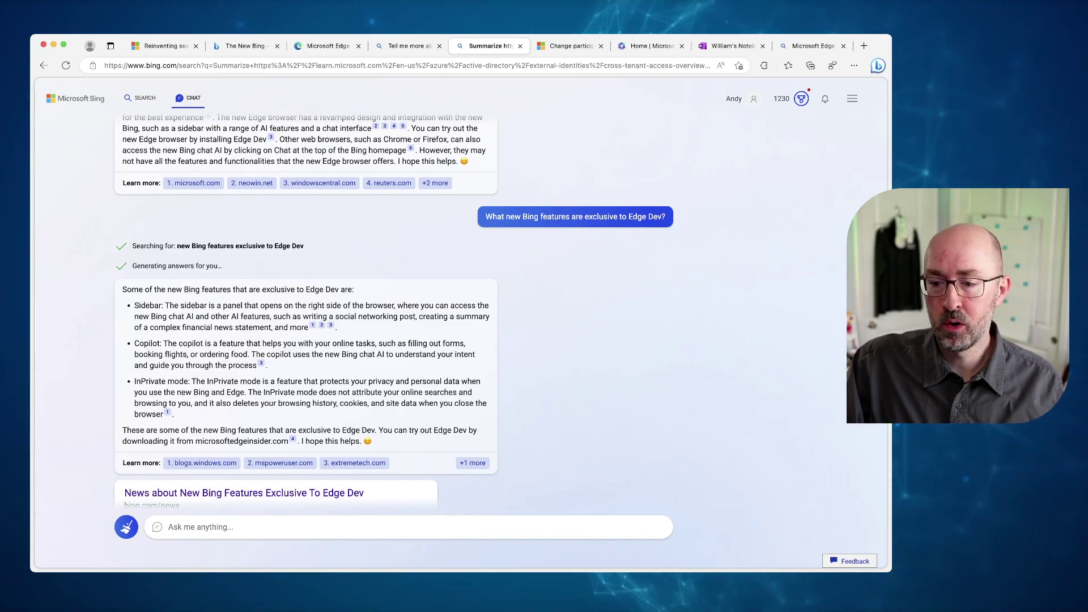
Open the Edge sidebar's Discover panel, preview Compose and Insights, and return to Chat
key("super+shift+slash")
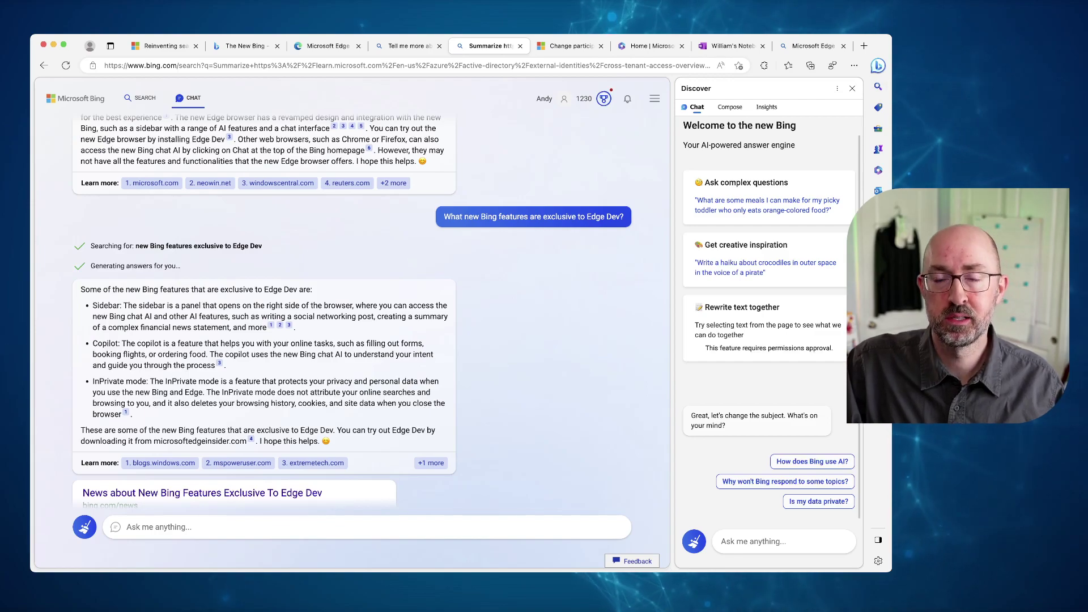
left_click(730, 106)
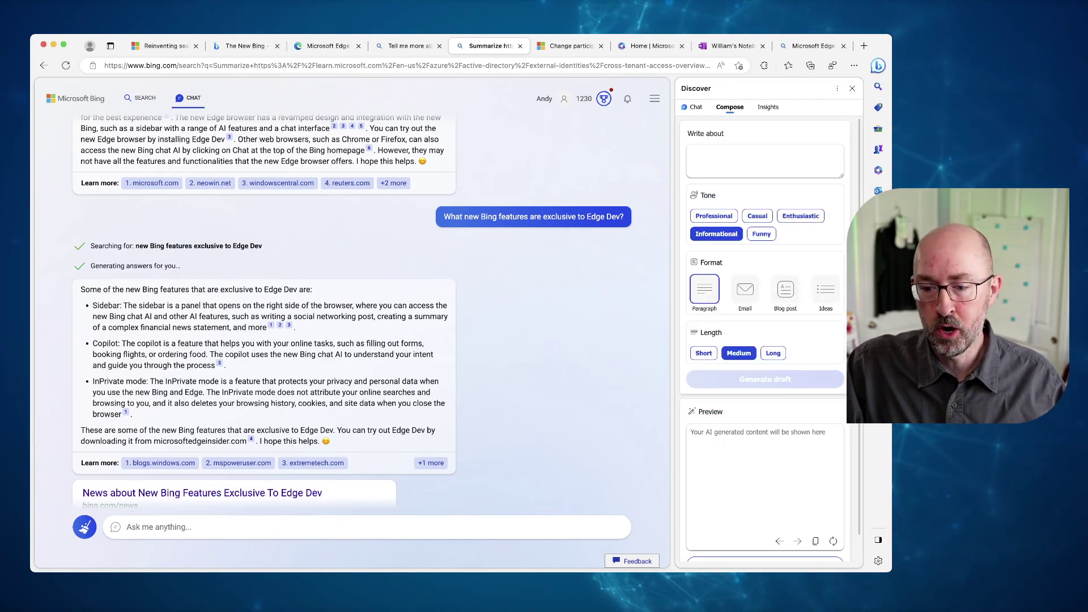
left_click(767, 106)
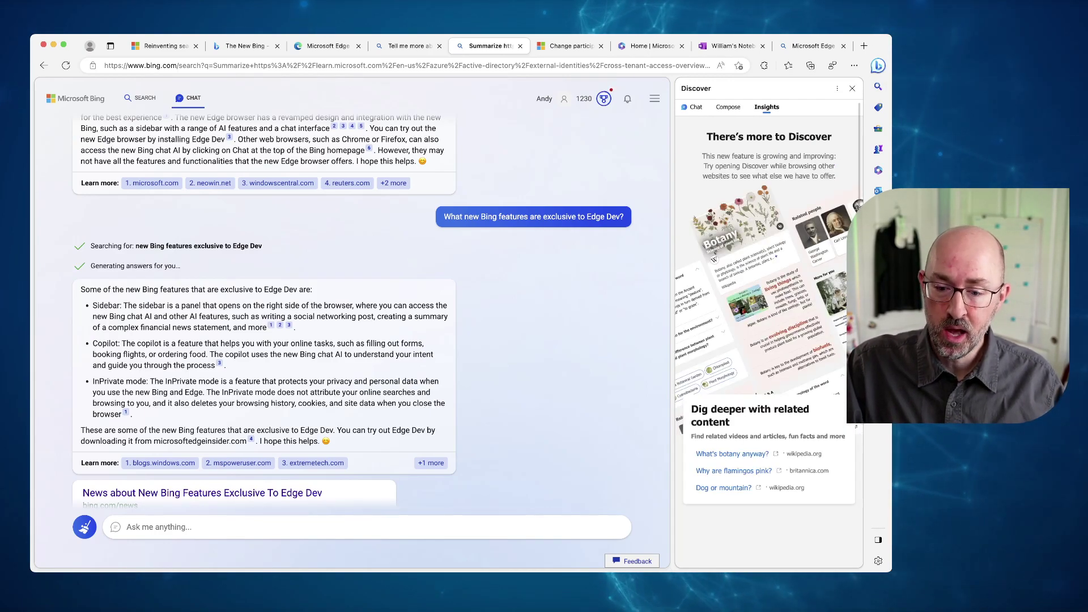
left_click(696, 107)
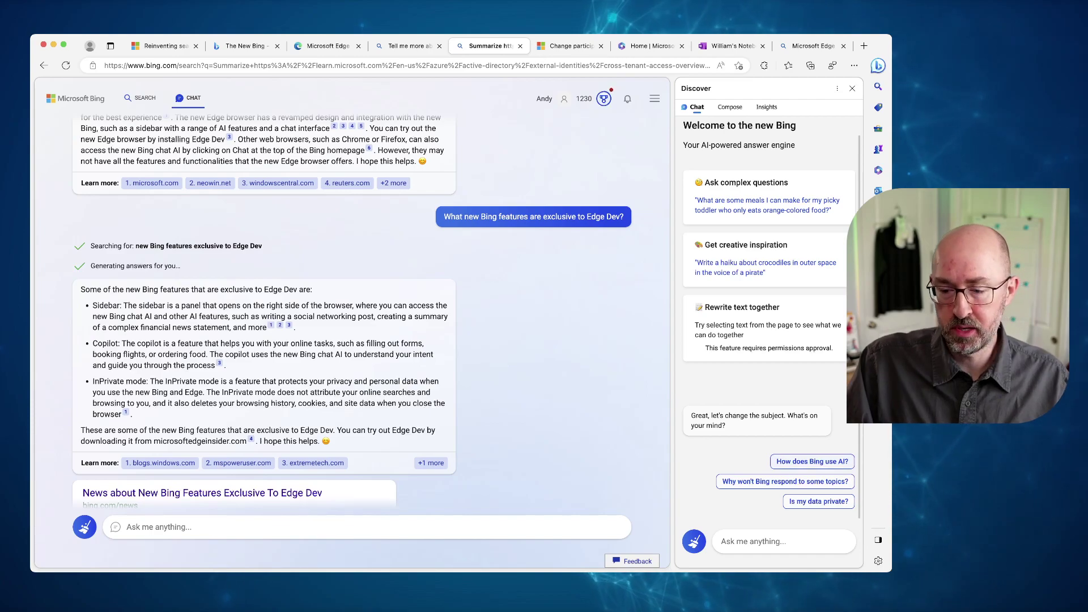
Ask Discover 'How does Bing use AI?', then switch to the Teams participant settings support page
left_click(812, 461)
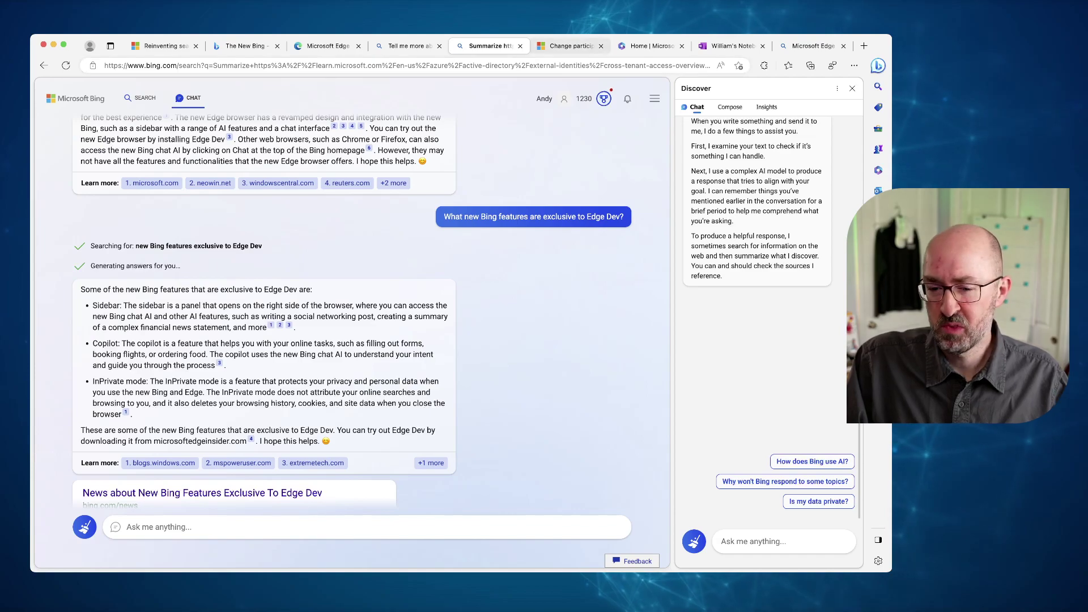
key("ctrl+Tab")
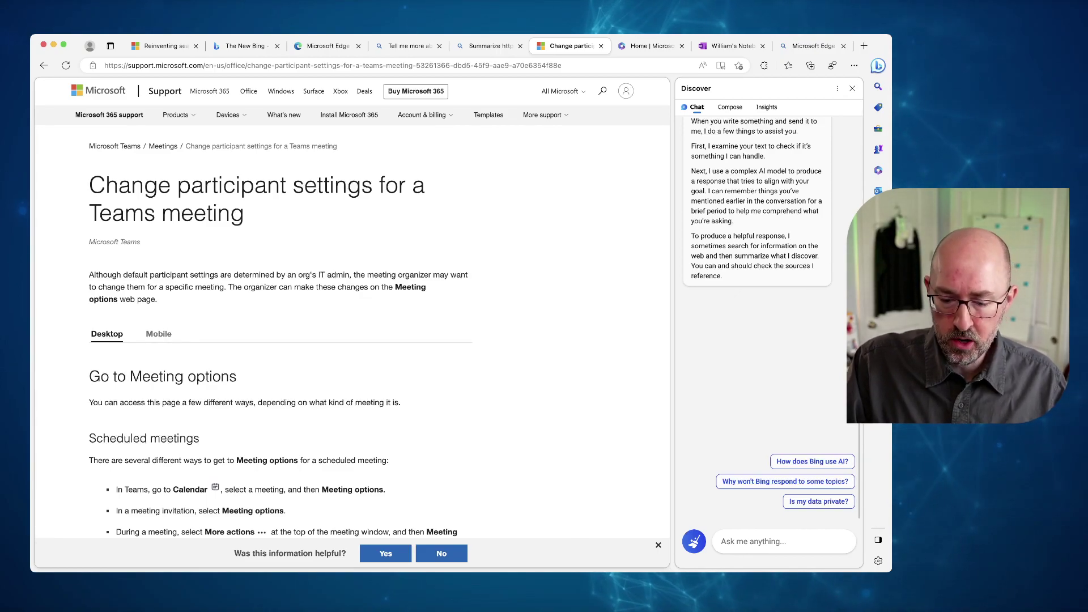
Start a new Discover topic and ask it to summarize the current web page
left_click(693, 541)
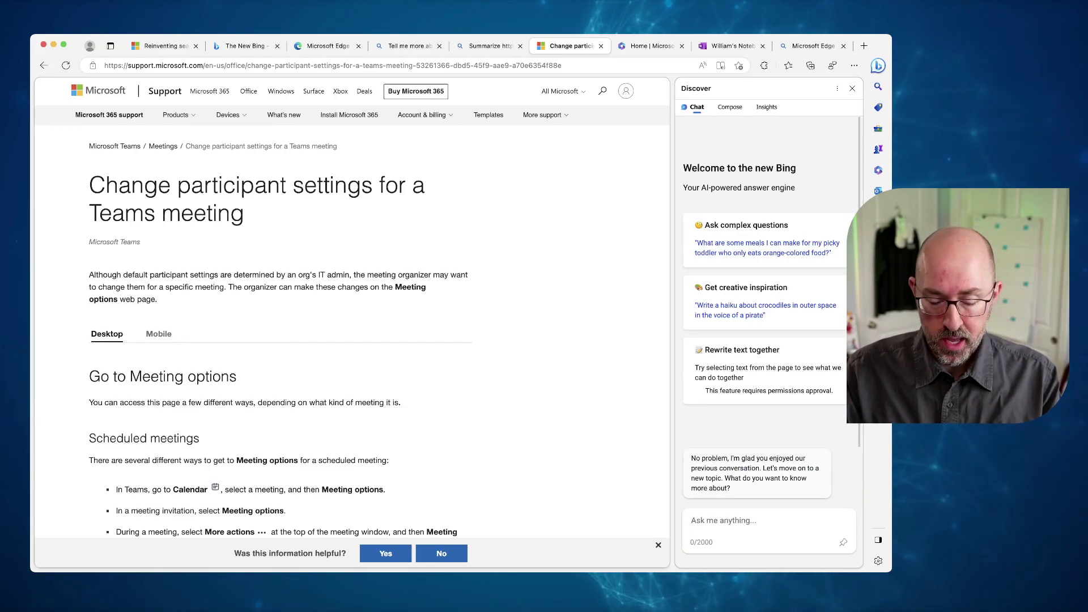
type("Summari")
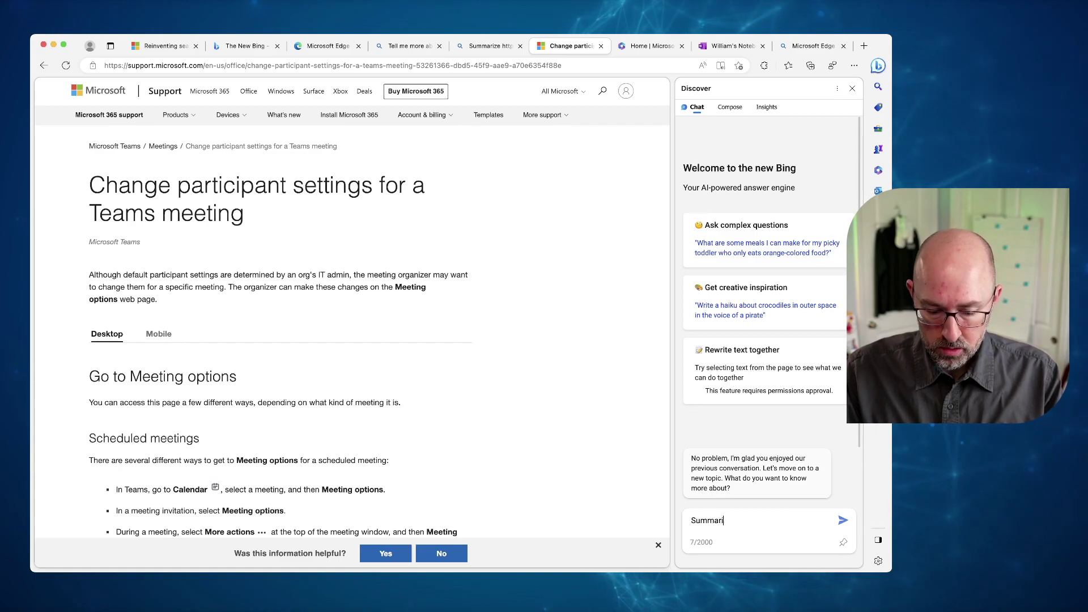
type("ze the curre")
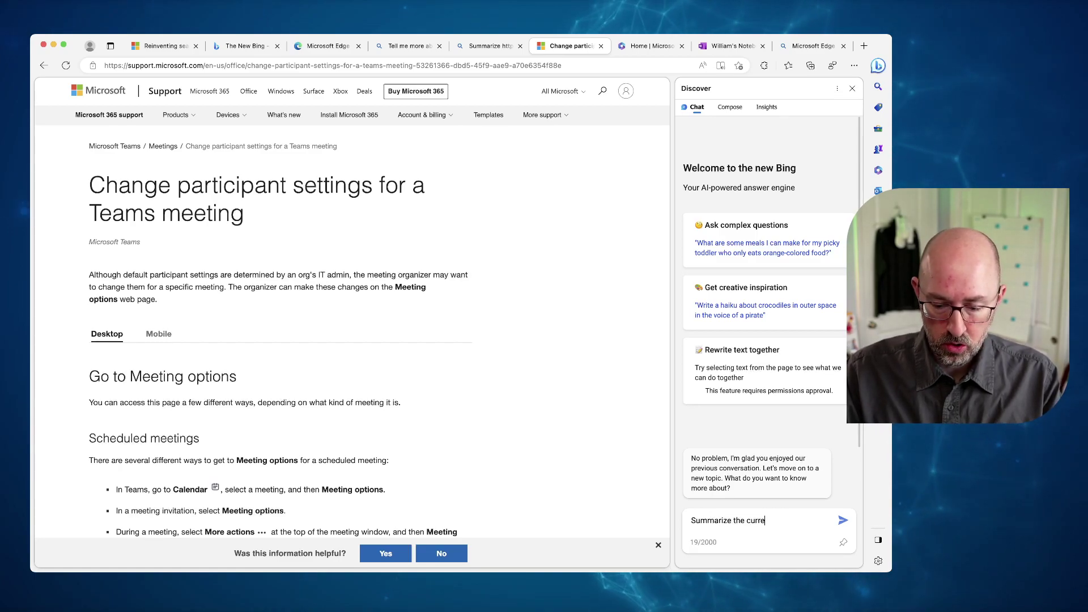
type("nt web page I'm on")
key("Return")
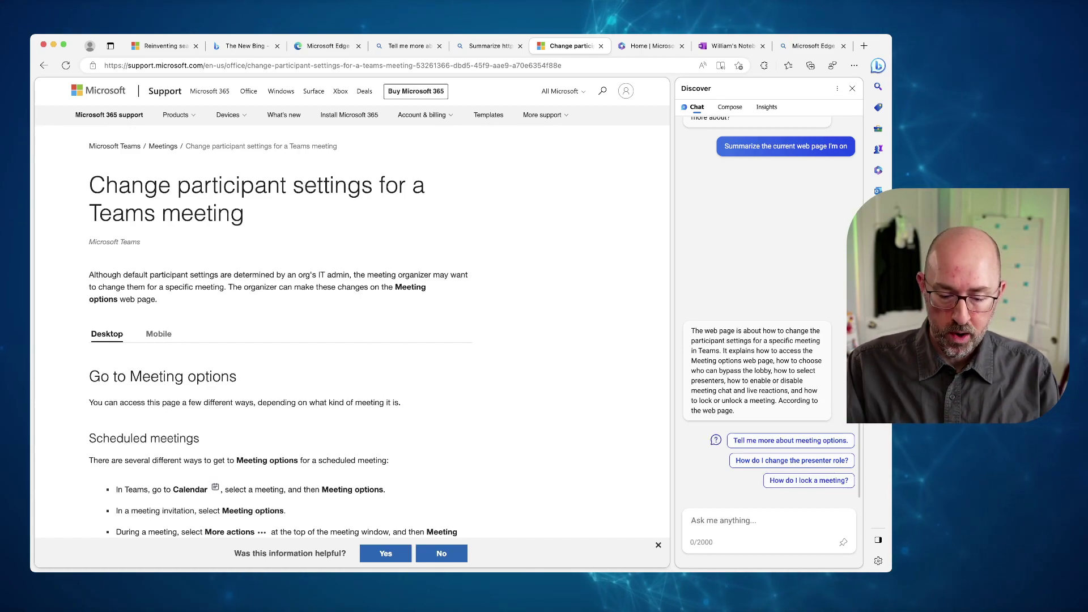
Ask Discover chat 'Where can I learn more about meeting roles?'
type("Where can I learn m")
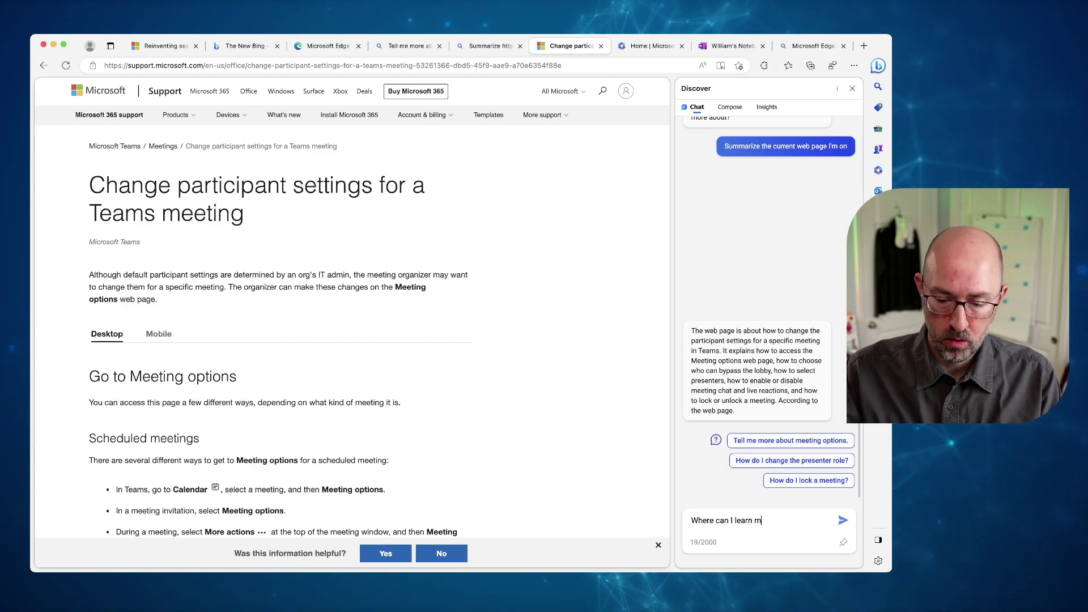
type("oreaabout meeting roles ")
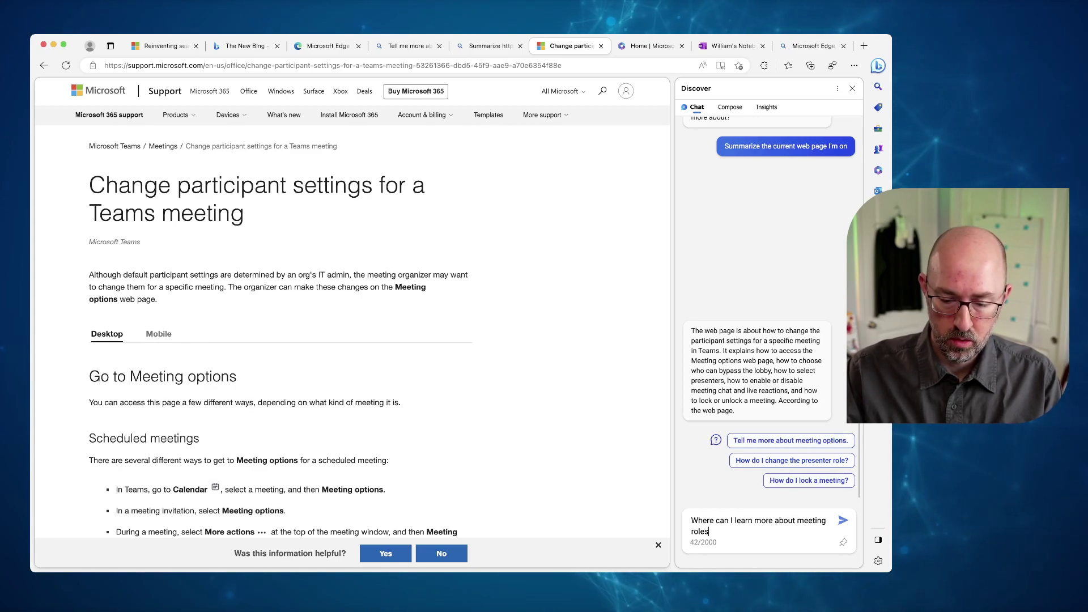
type("?")
key("Return")
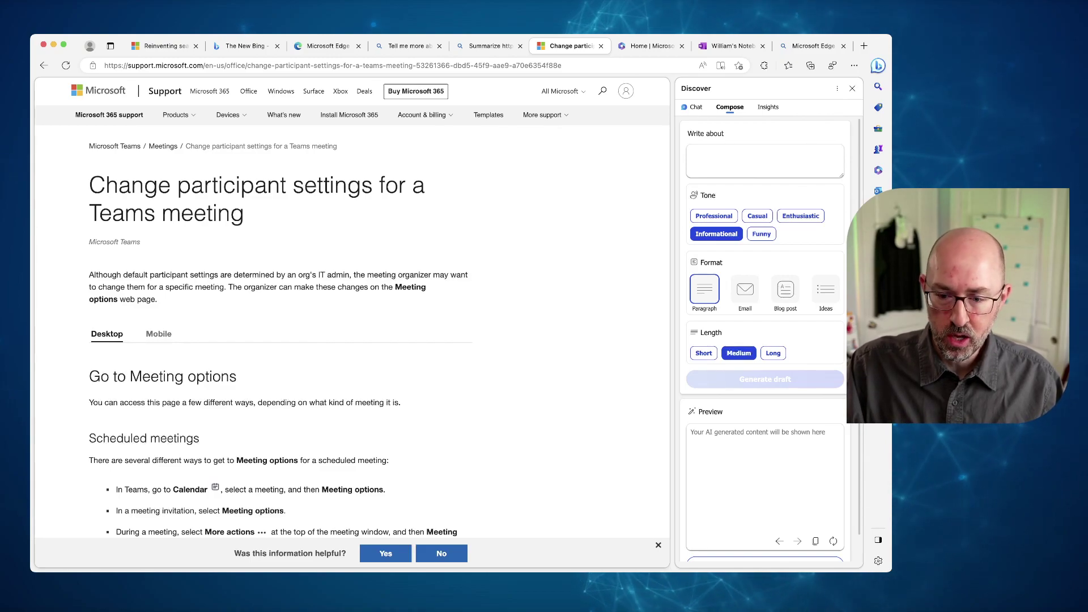
Generate a Compose draft on the topic 'Teams participant settings in a meeting'
left_click(765, 160)
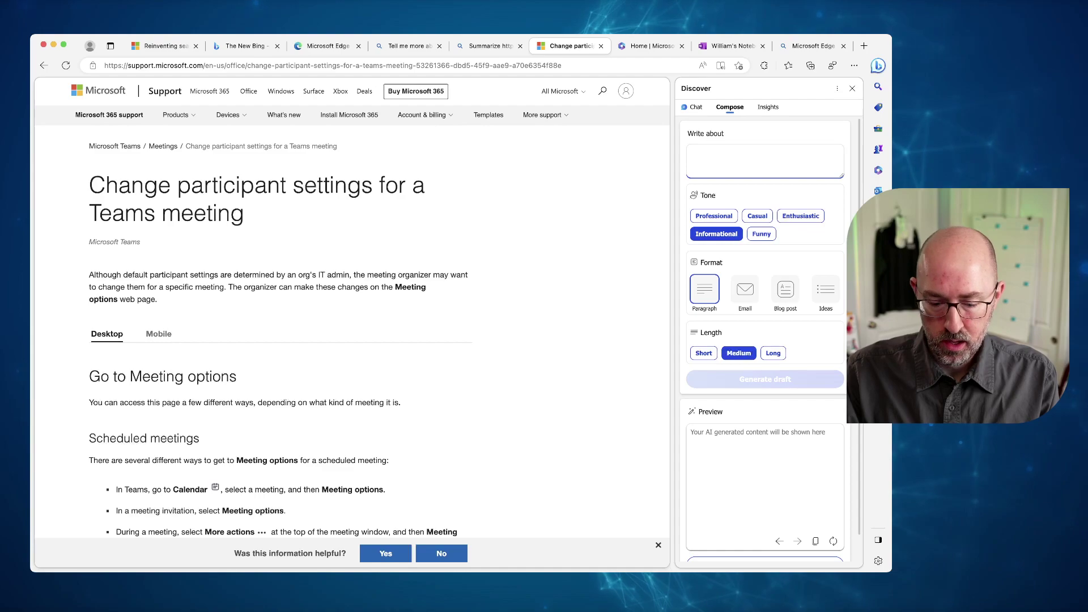
type("Teams par")
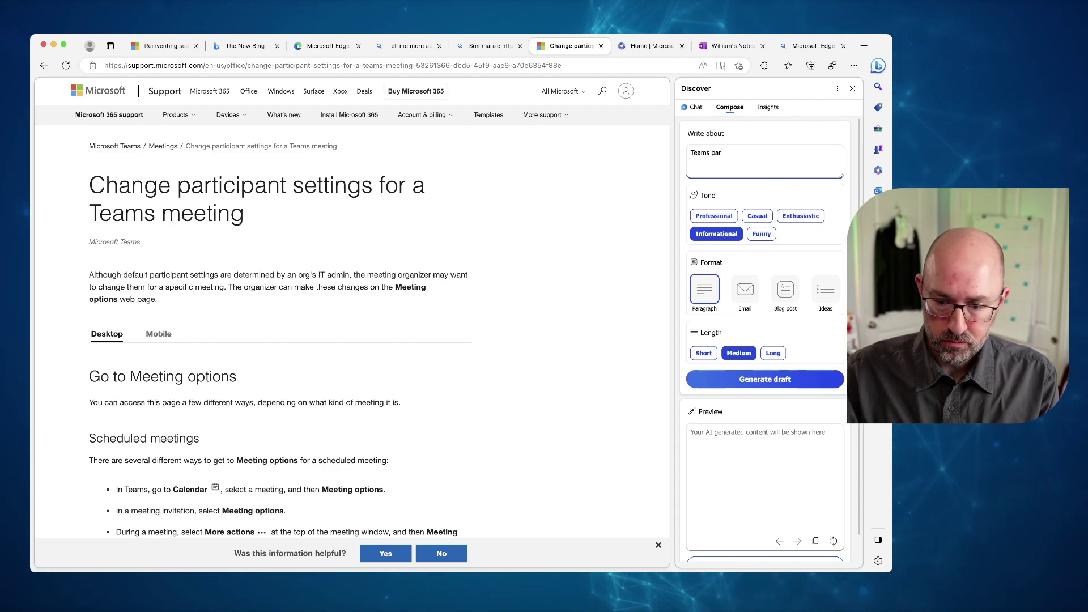
type("ticipant")
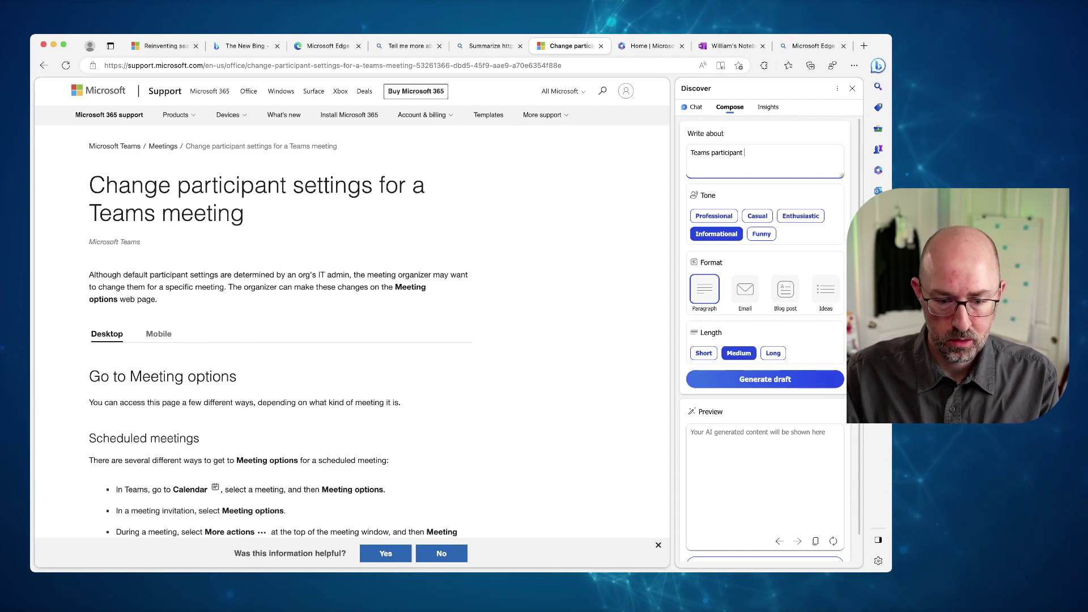
type(" settings")
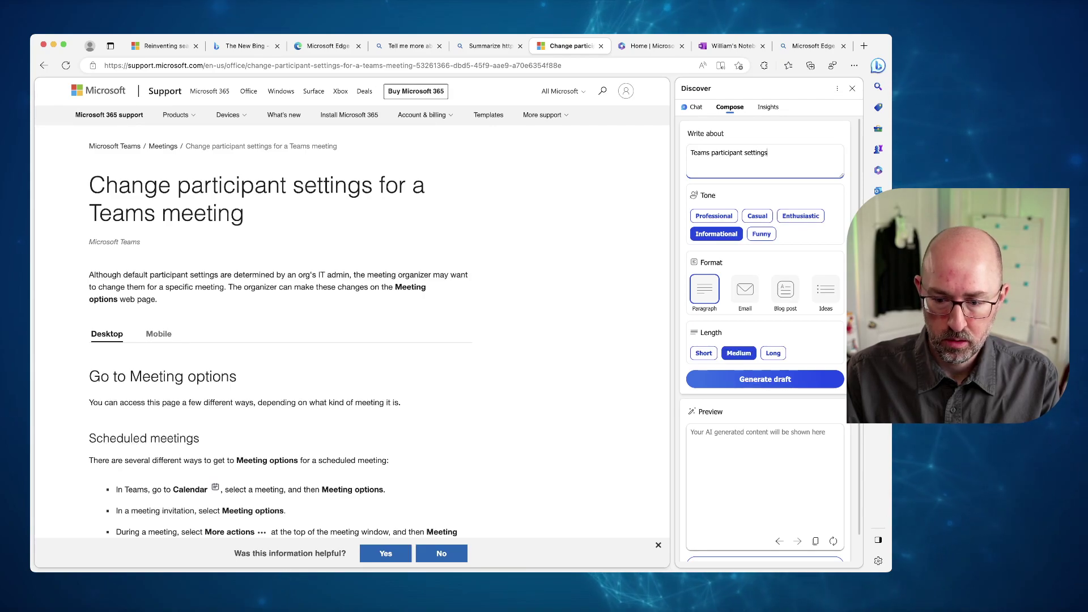
type(" in a ")
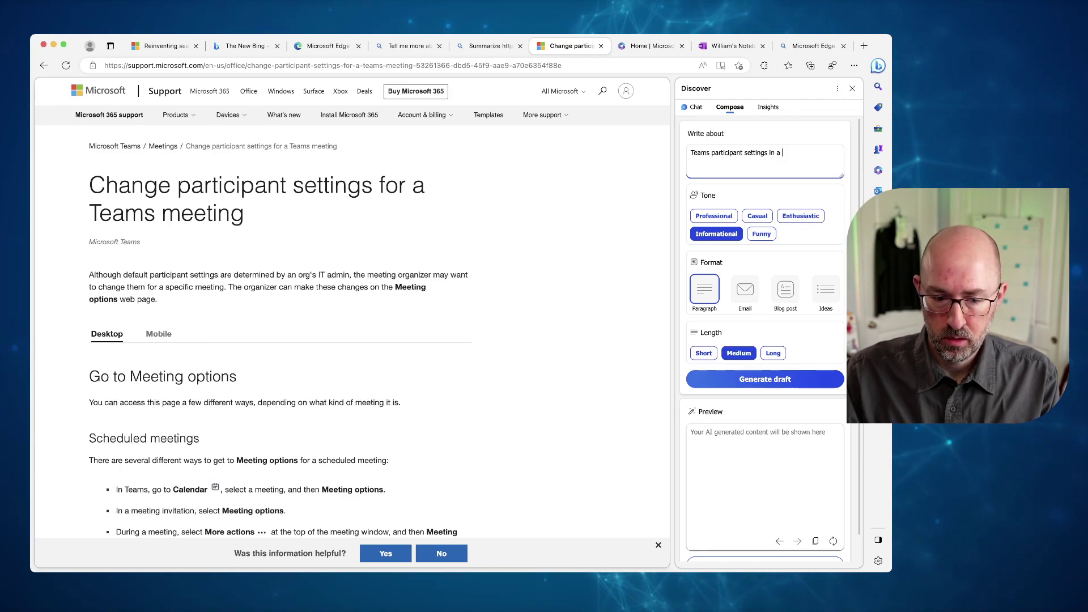
type("meeting")
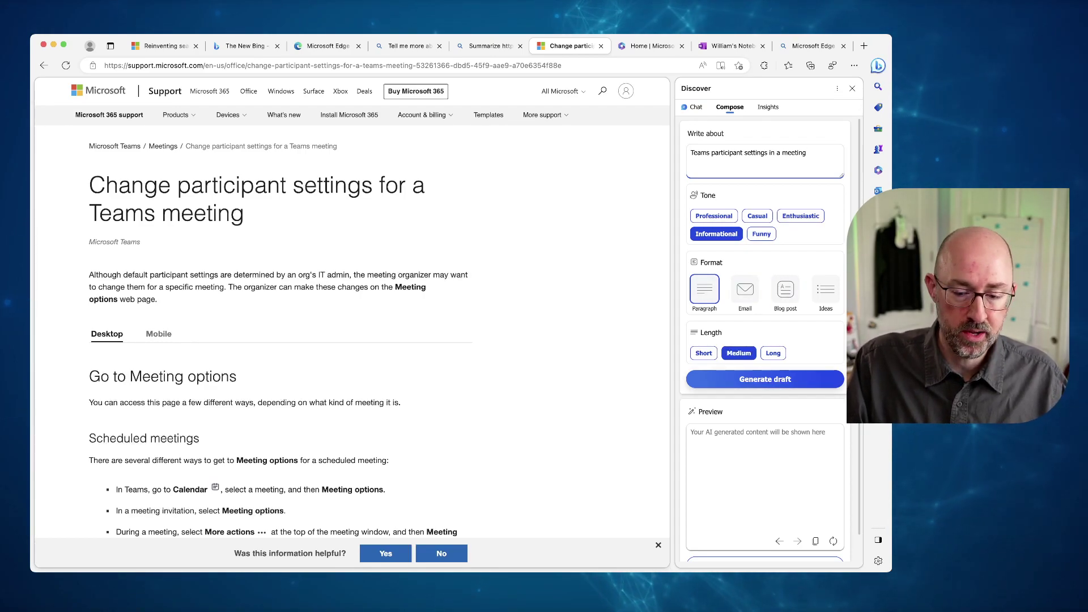
key("Return")
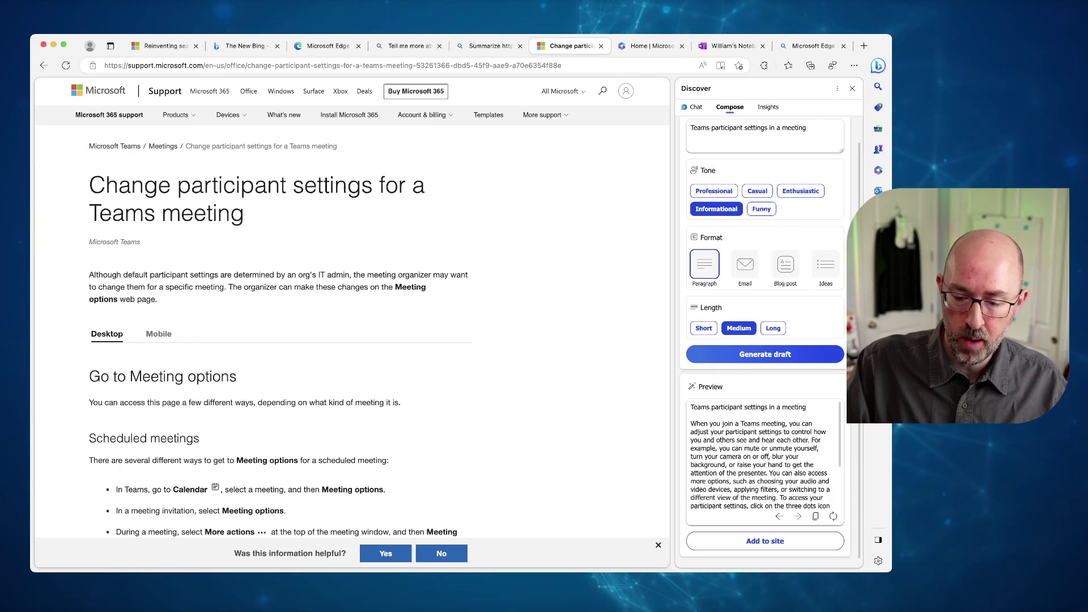
Copy the generated Teams participant settings draft and paste it into the OneNote page body
key("super+a")
key("ctrl+c")
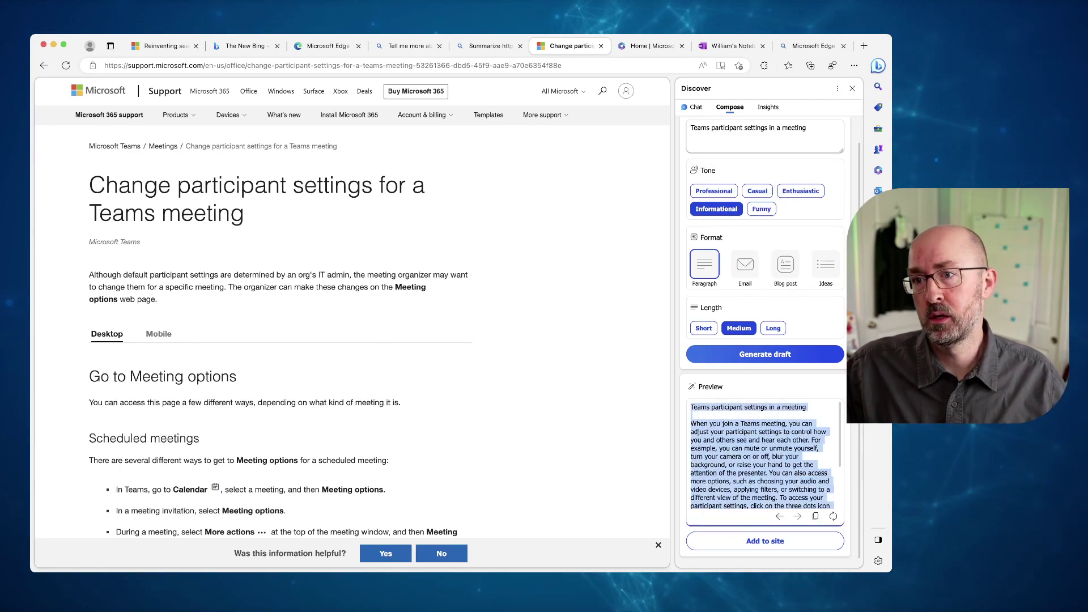
left_click(814, 423)
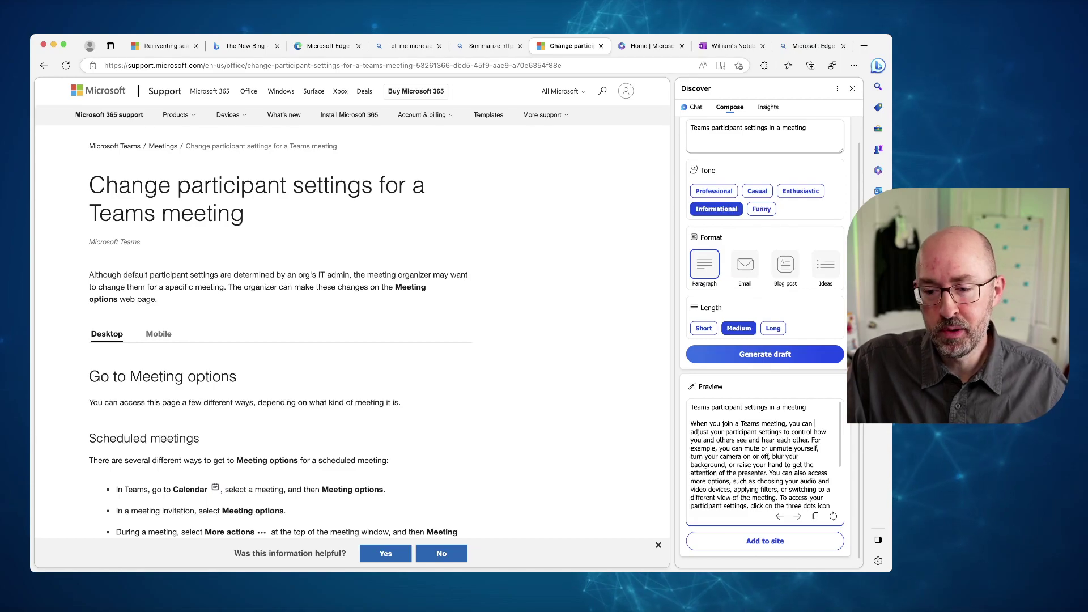
left_click(731, 46)
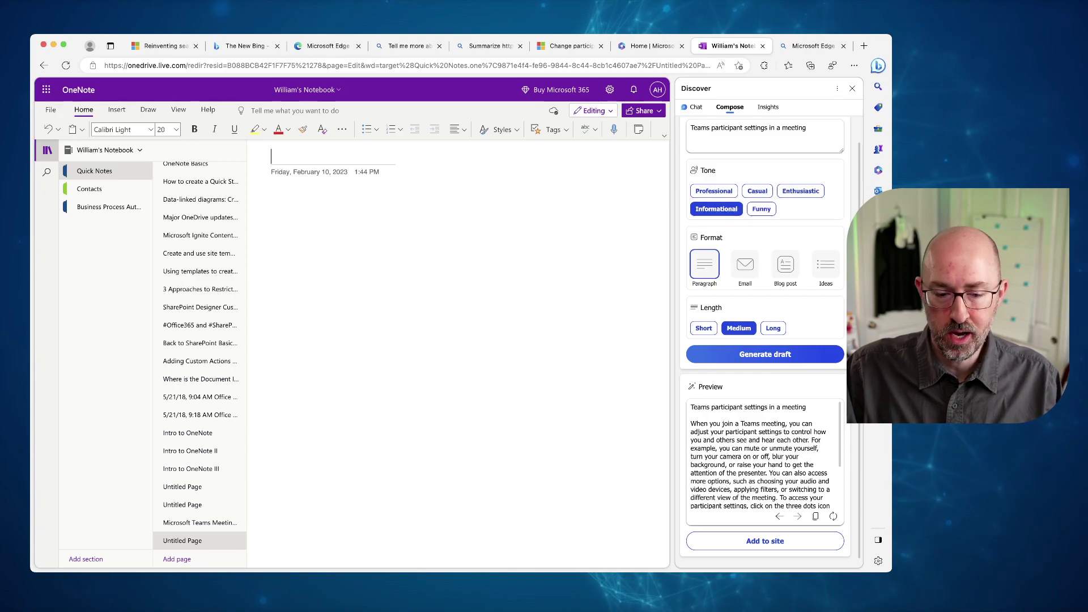
left_click(271, 201)
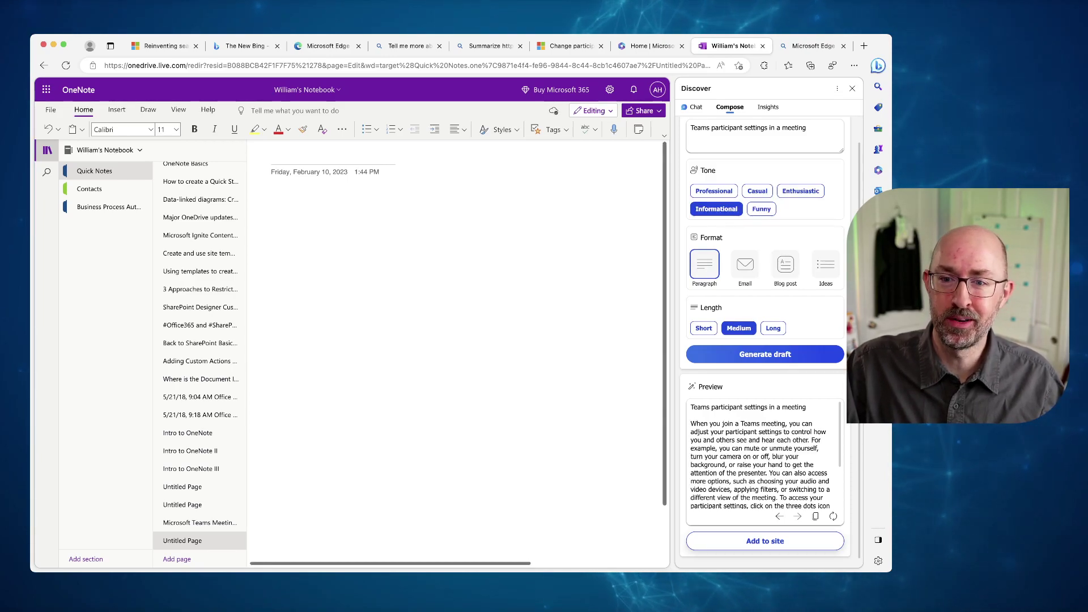
key("ctrl+v")
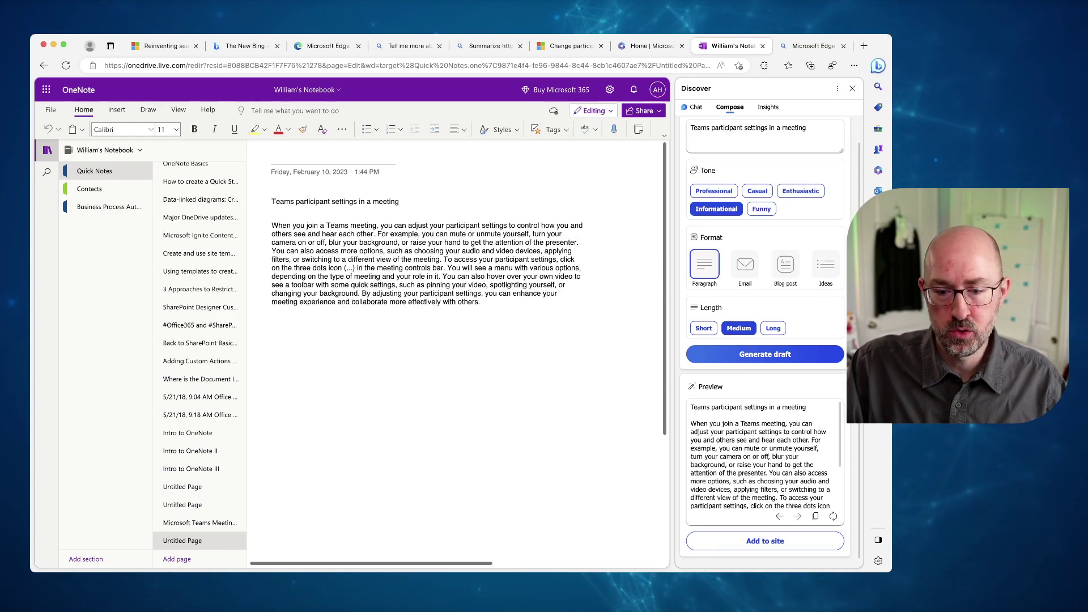
left_click(487, 46)
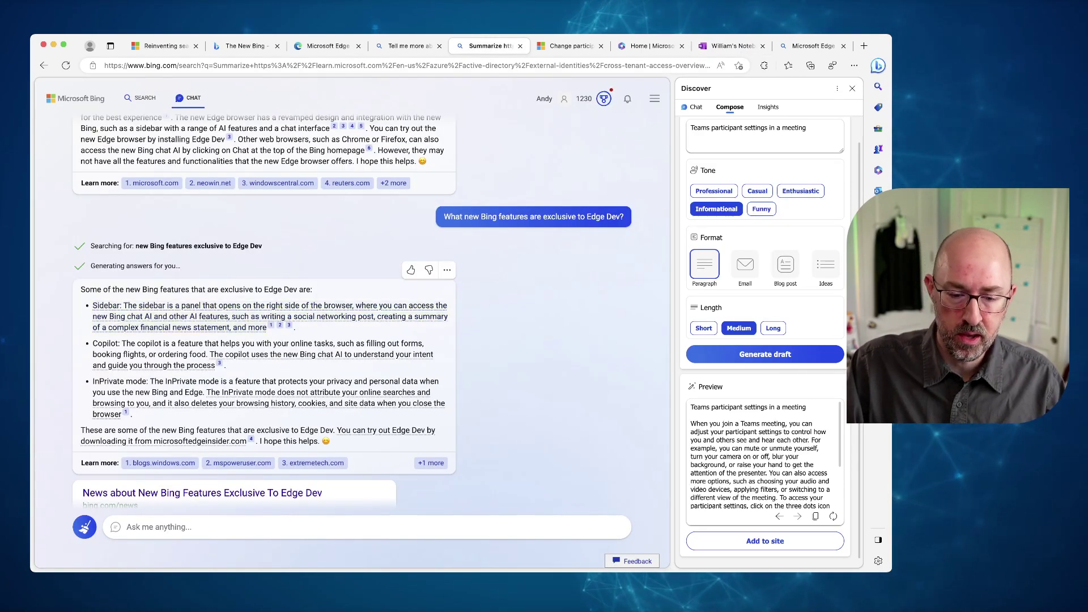
Copy the Bing answer on Edge Dev-exclusive features and paste it into a new OneNote page
left_click(447, 270)
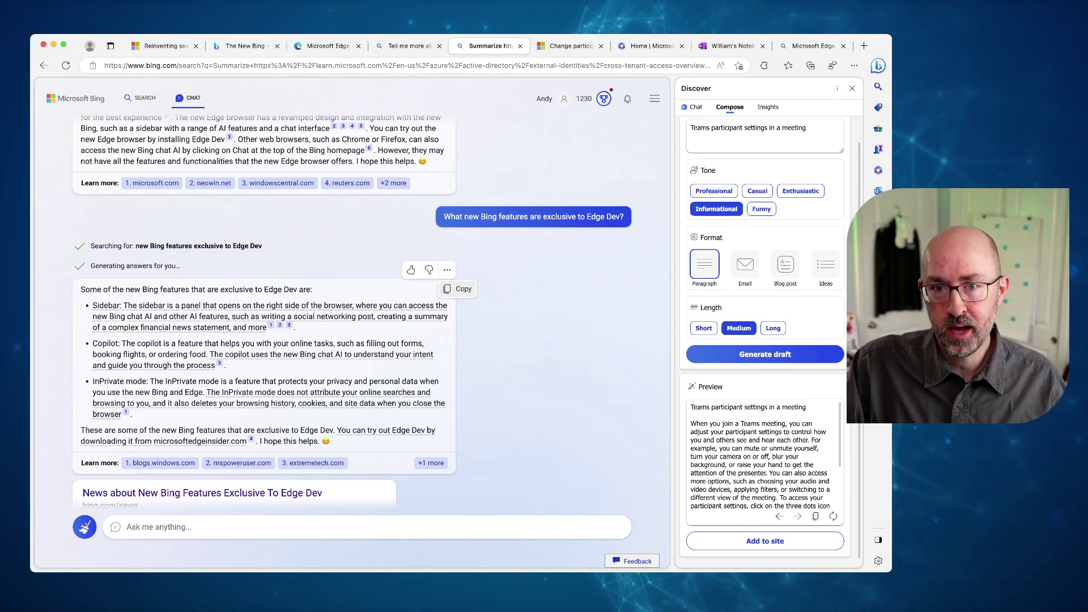
left_click(459, 288)
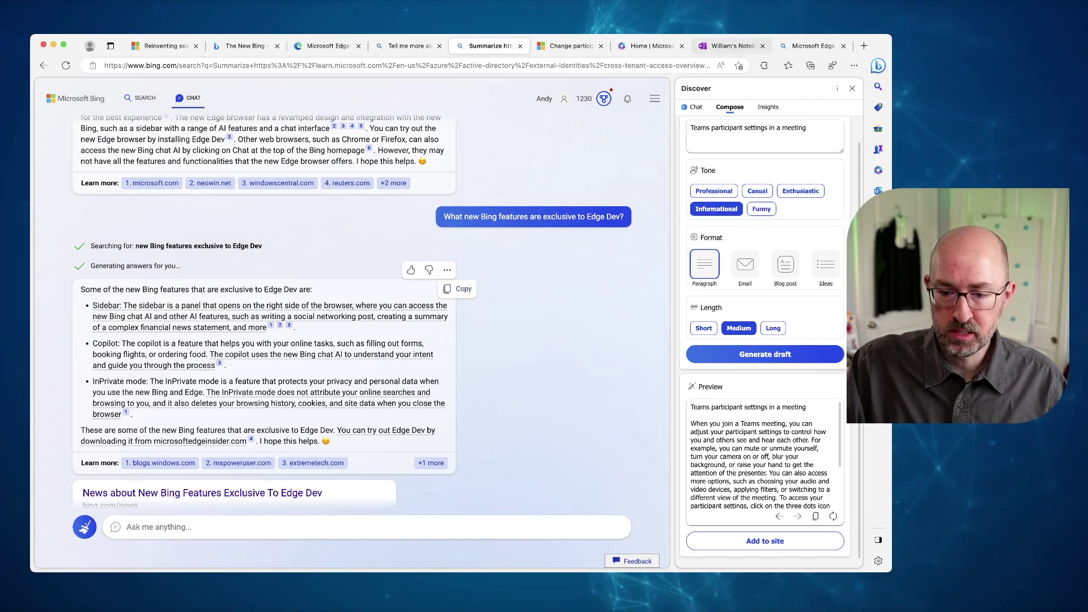
left_click(731, 46)
key("ctrl+n")
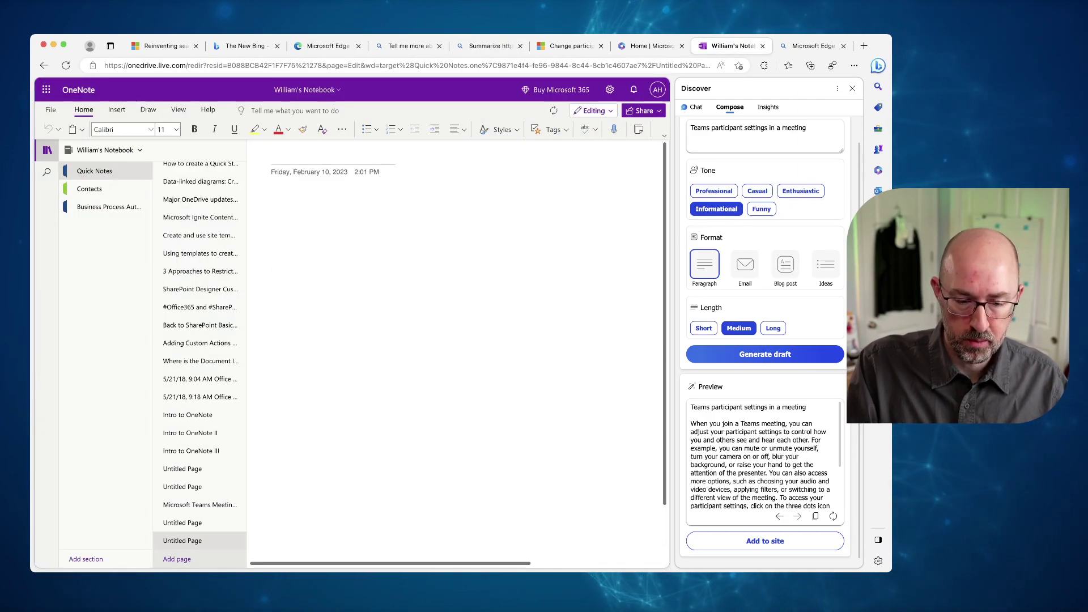
key("super+v")
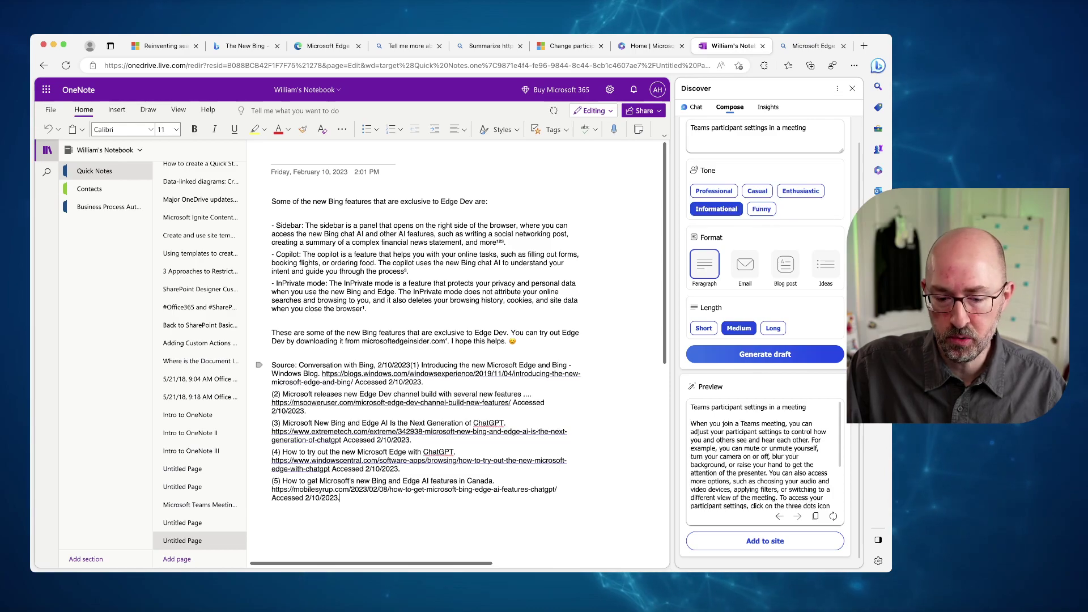
right_click(426, 374)
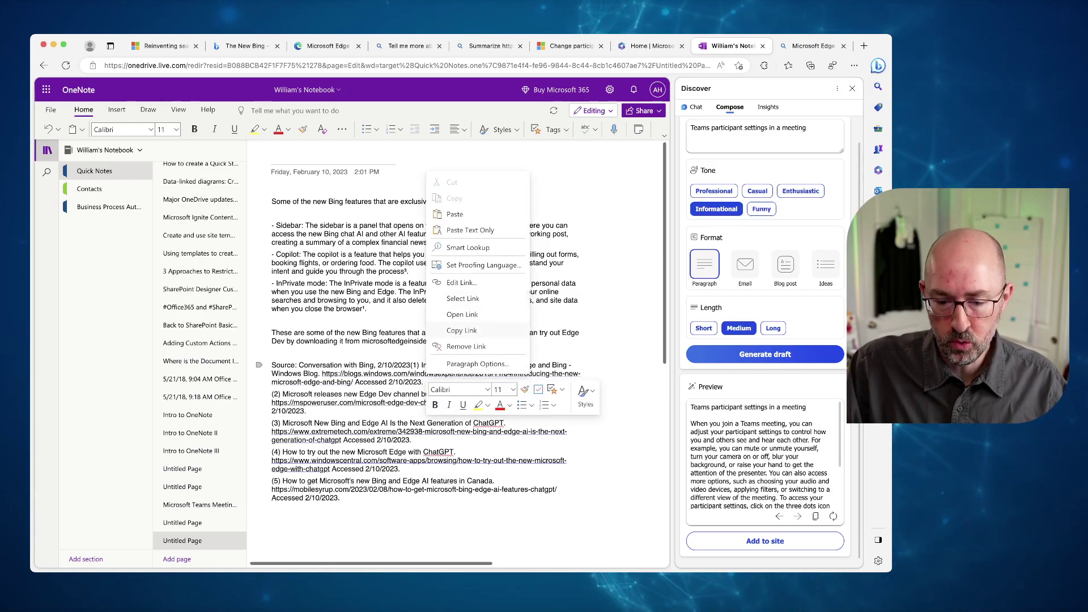
left_click(461, 283)
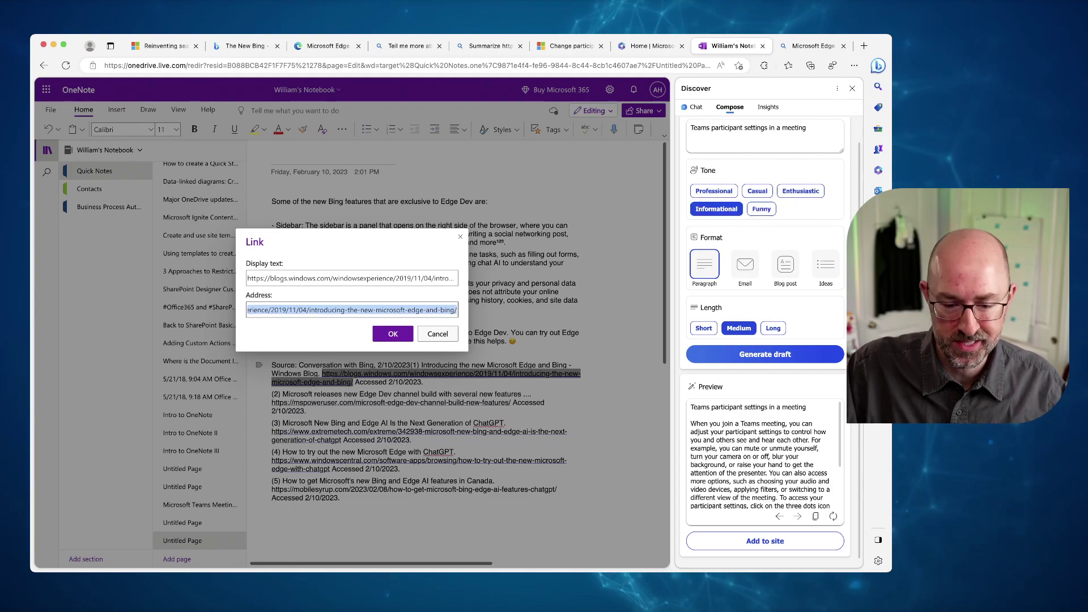
key("Escape")
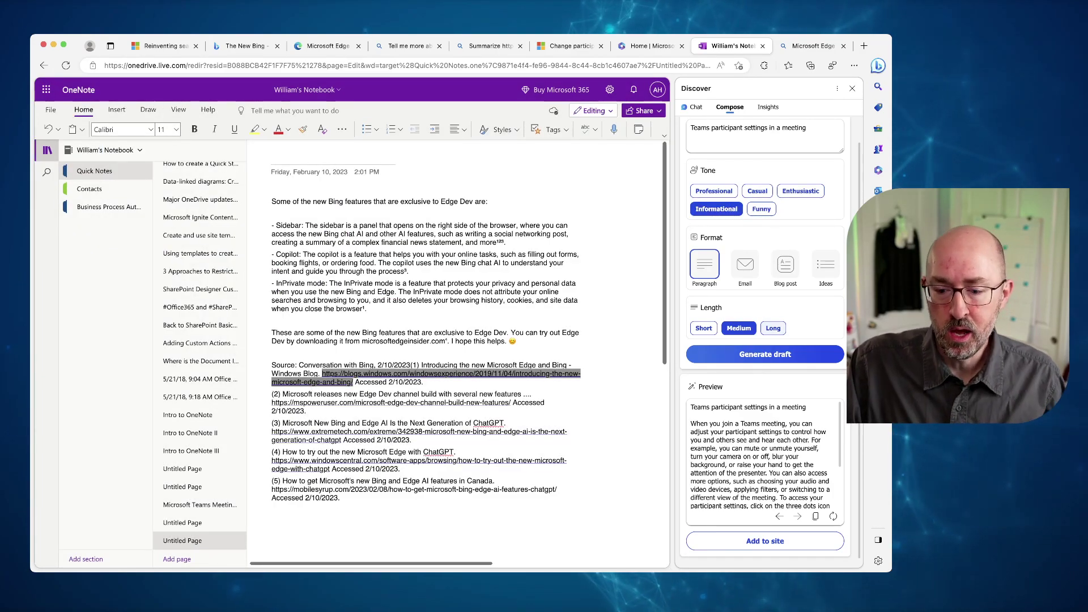
Cycle the Compose format through Email and Blog post to Ideas, then view Insights
left_click(745, 264)
left_click(785, 264)
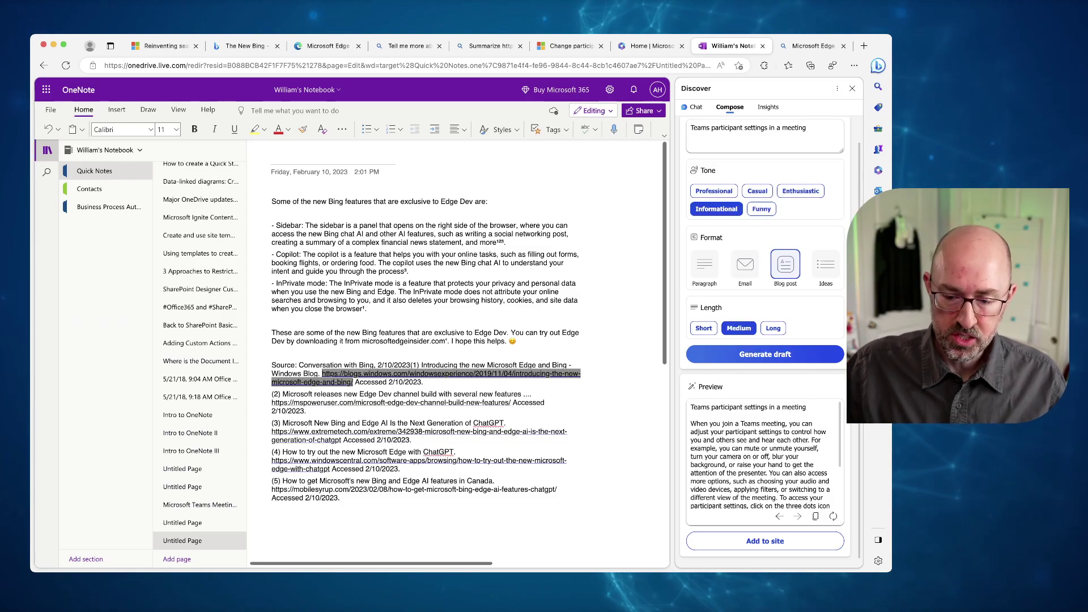
left_click(825, 264)
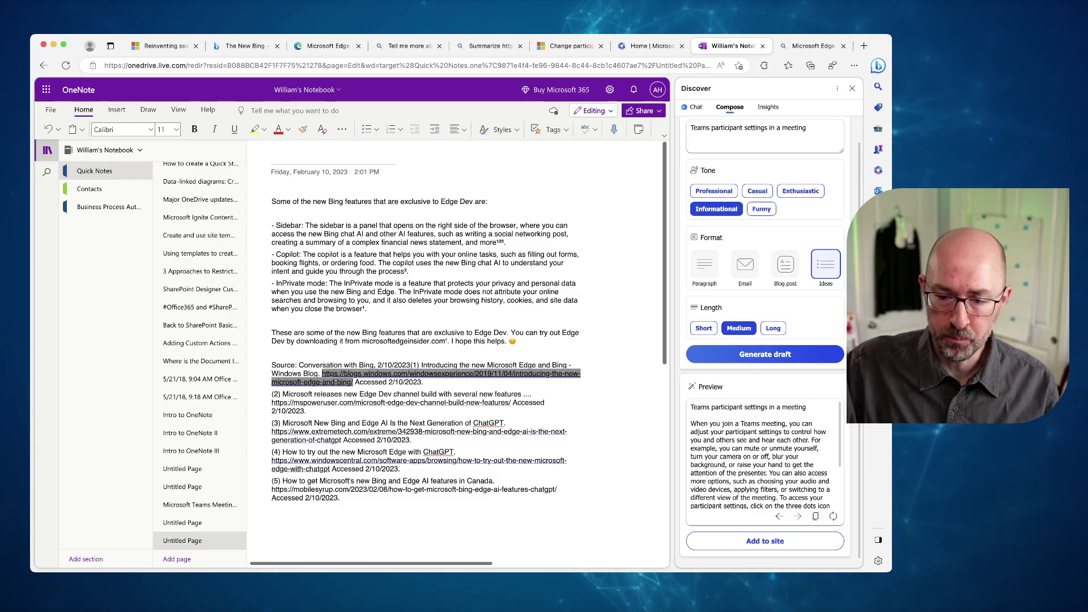
left_click(767, 107)
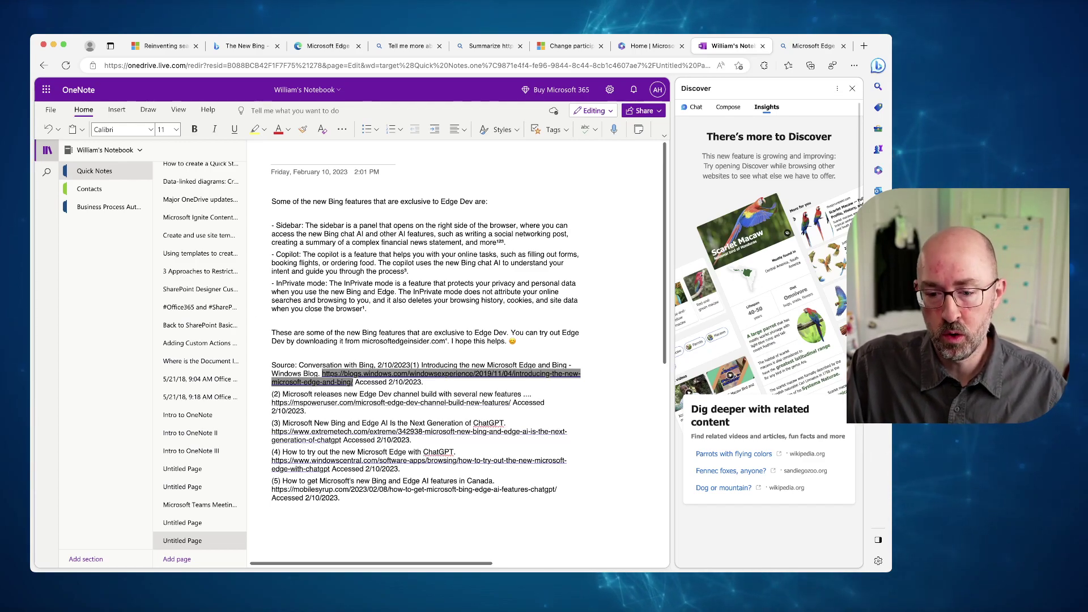
Load Discover Insights for the Teams participant settings page and scroll through its Q&A, topics and videos
left_click(569, 46)
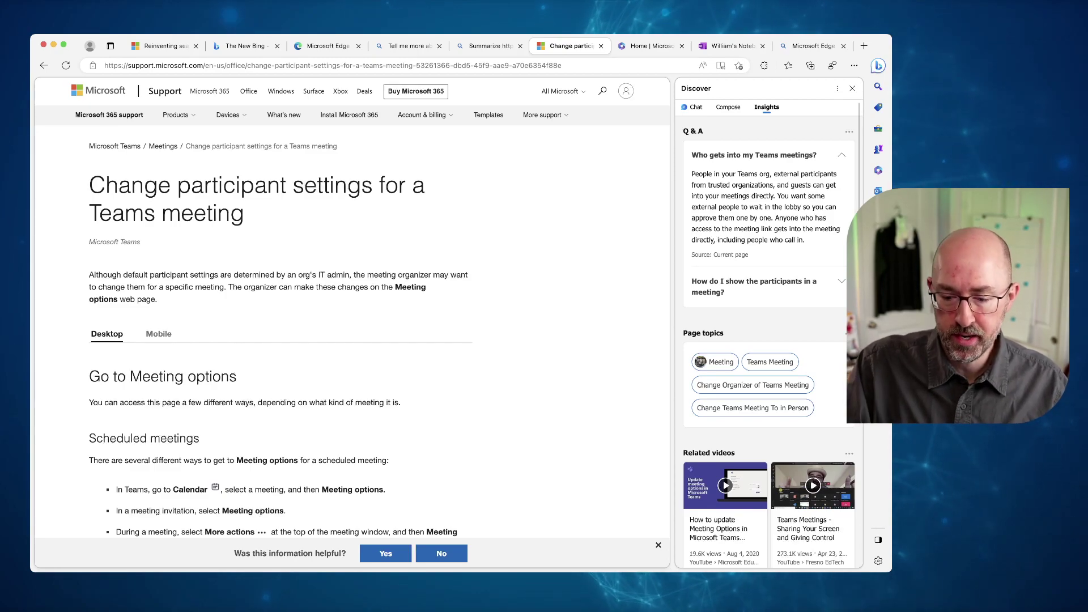
scroll(765, 339, "down", 1)
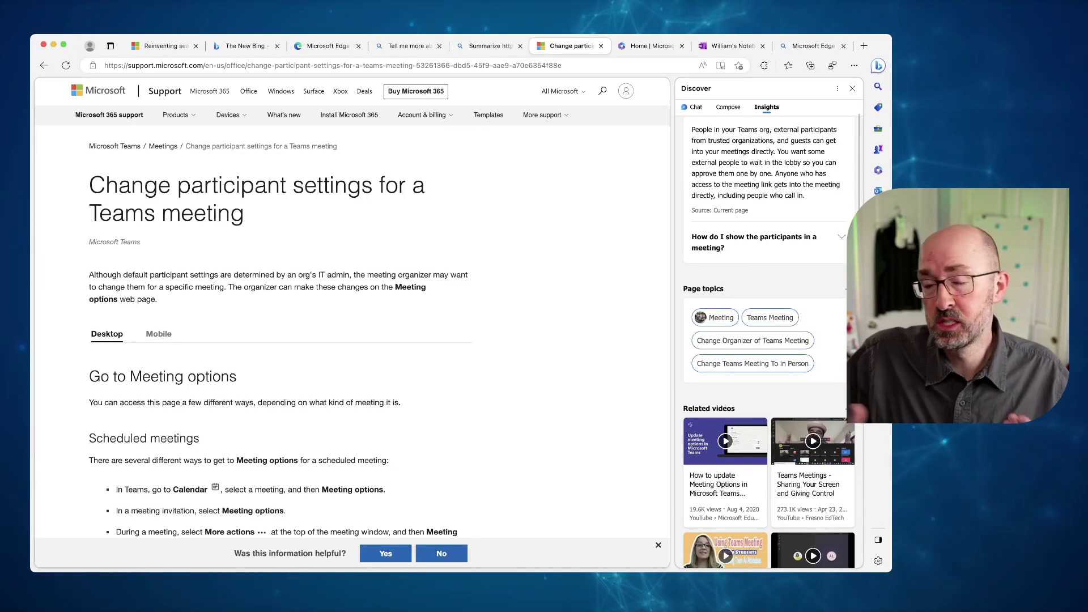